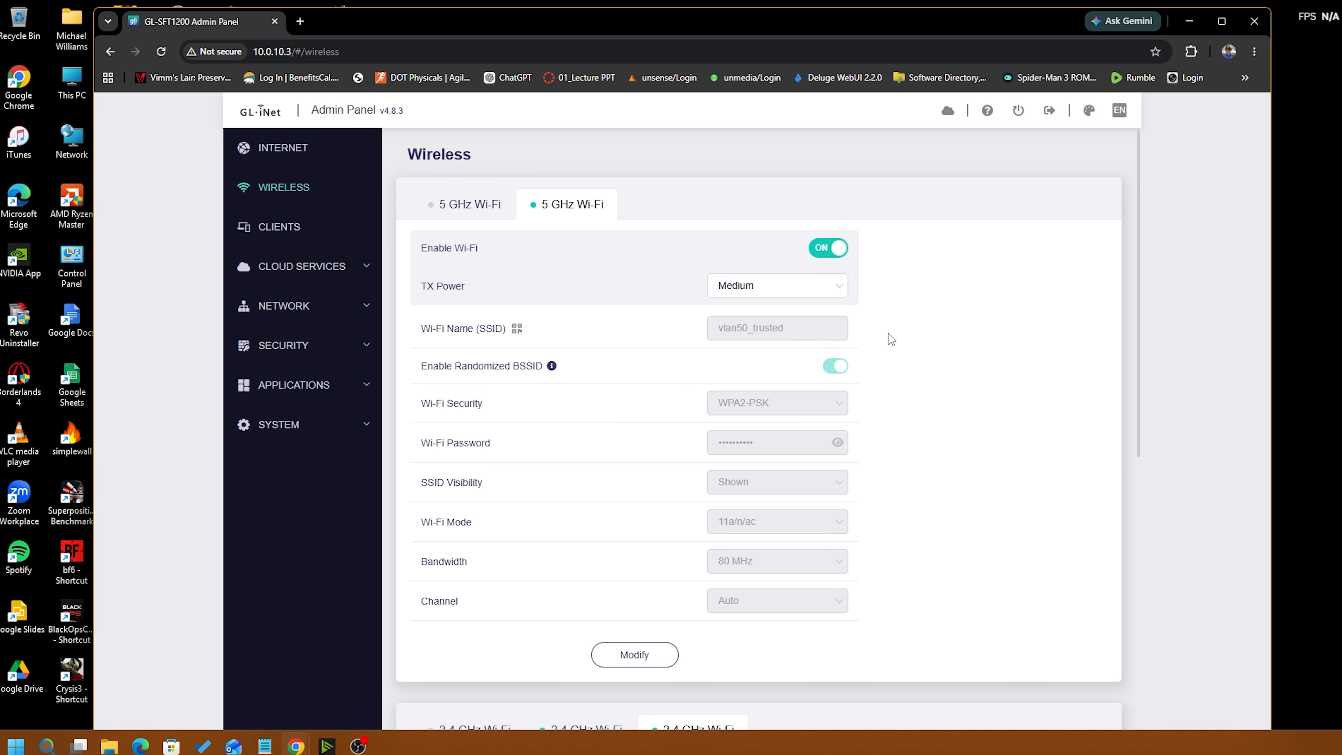
- Review the settings of each 2.4 GHz Wi-Fi network, including the IoT and Printers networks
scroll(891, 339, down, 9)
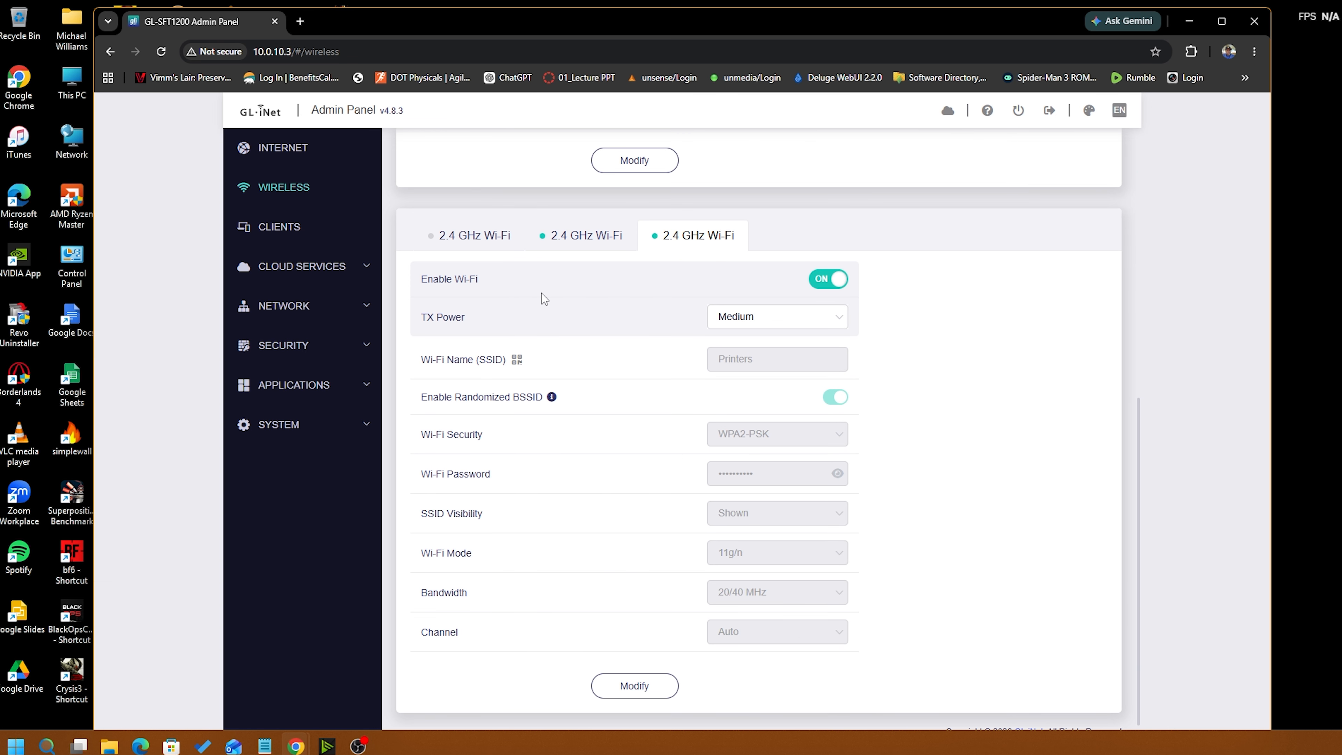
click(474, 236)
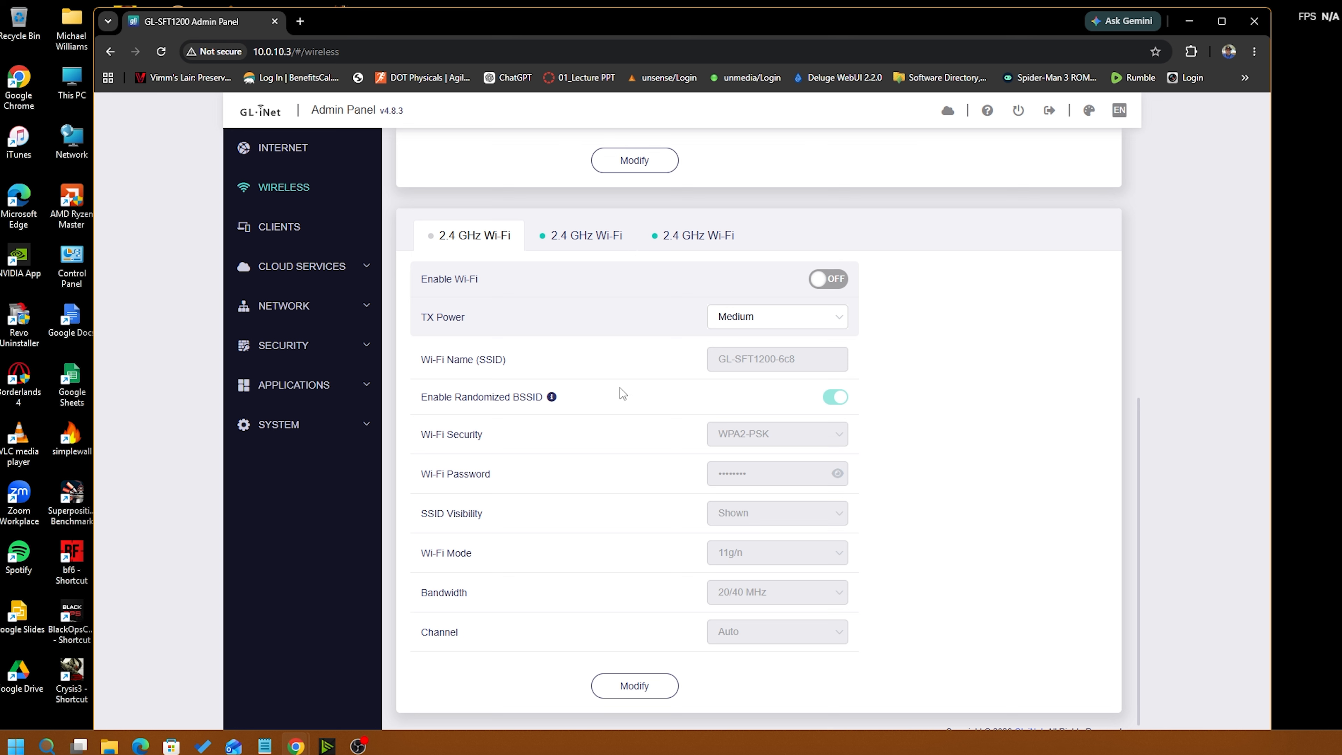
click(611, 240)
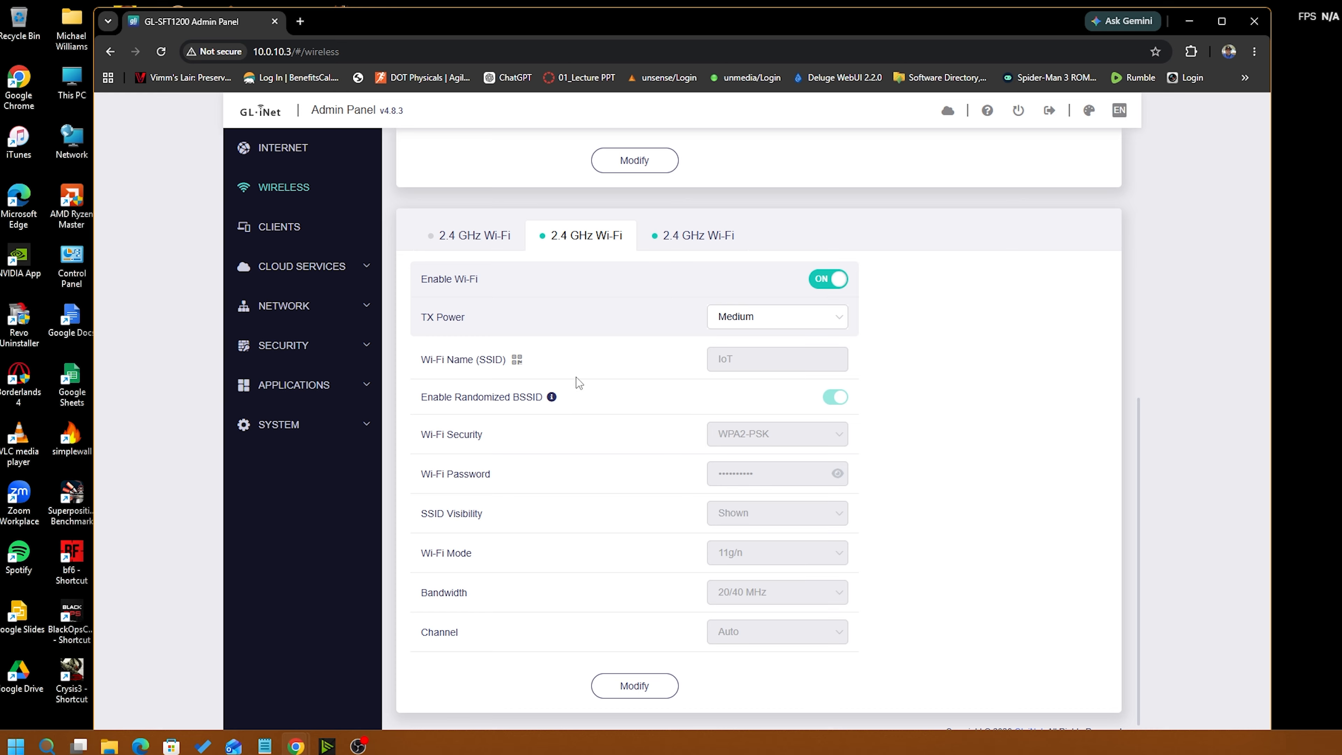
mouse_move(551, 396)
click(670, 238)
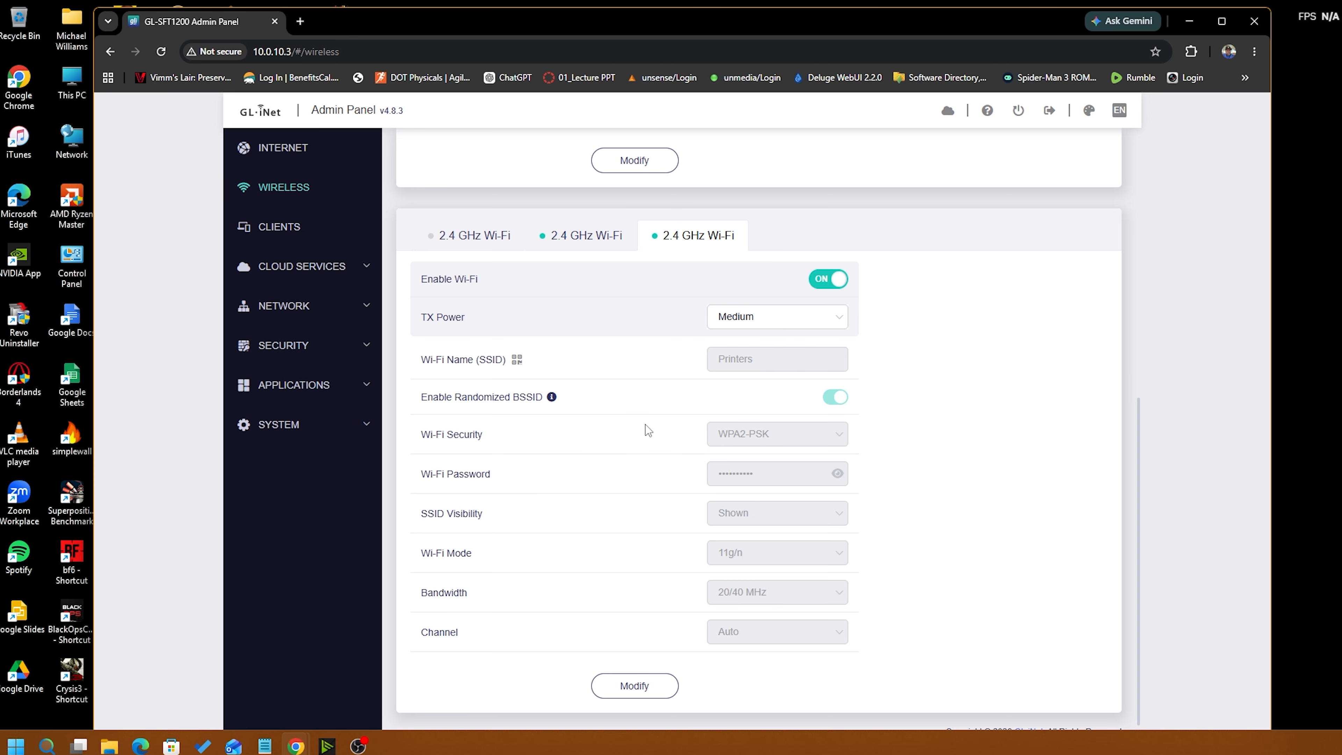
scroll(610, 405, up, 3)
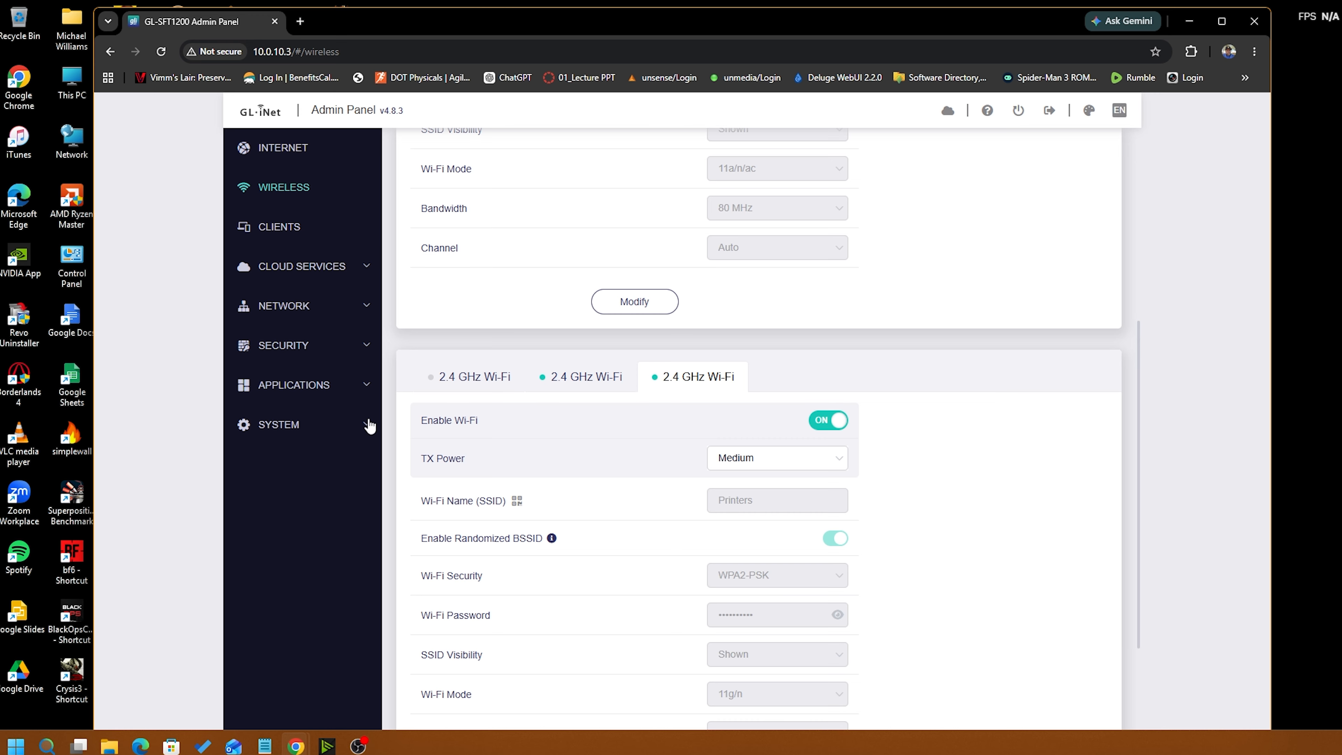
- Open LuCI from the system's advanced settings and log in as root with the account password, without saving the login details
click(288, 426)
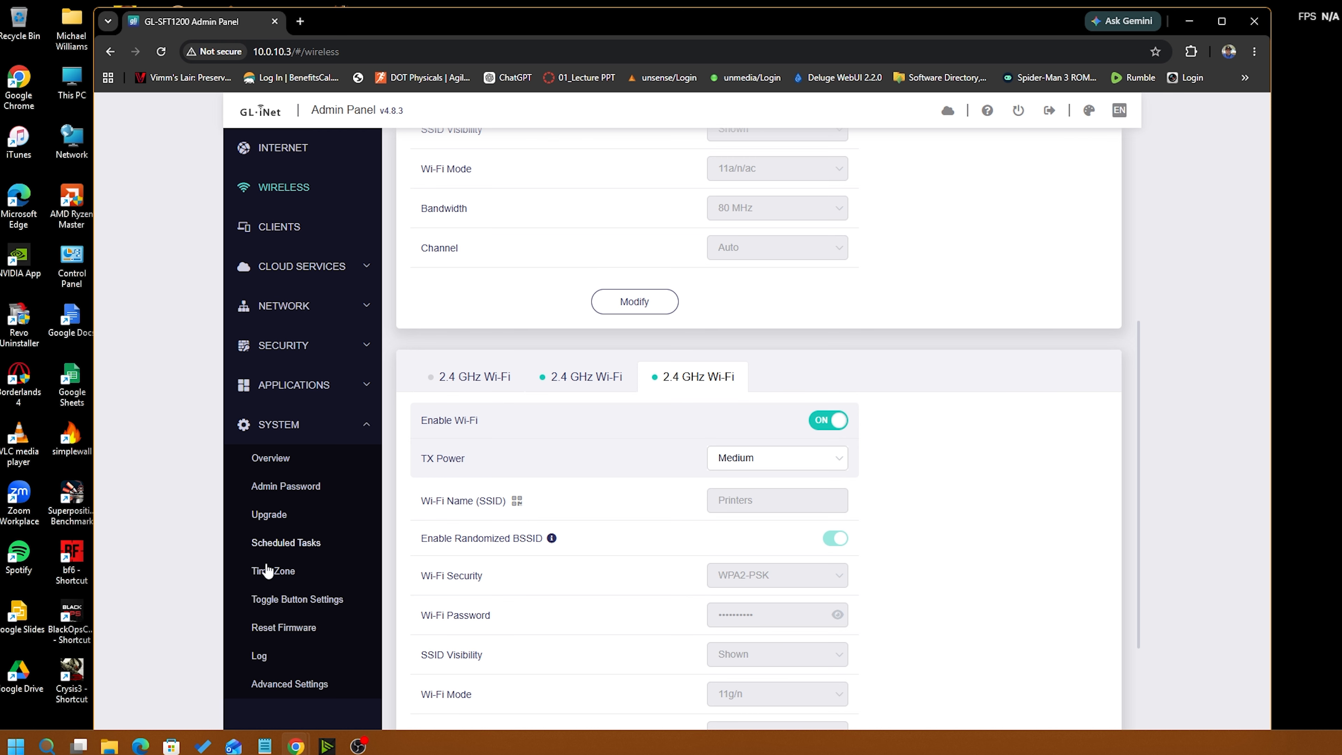
click(288, 685)
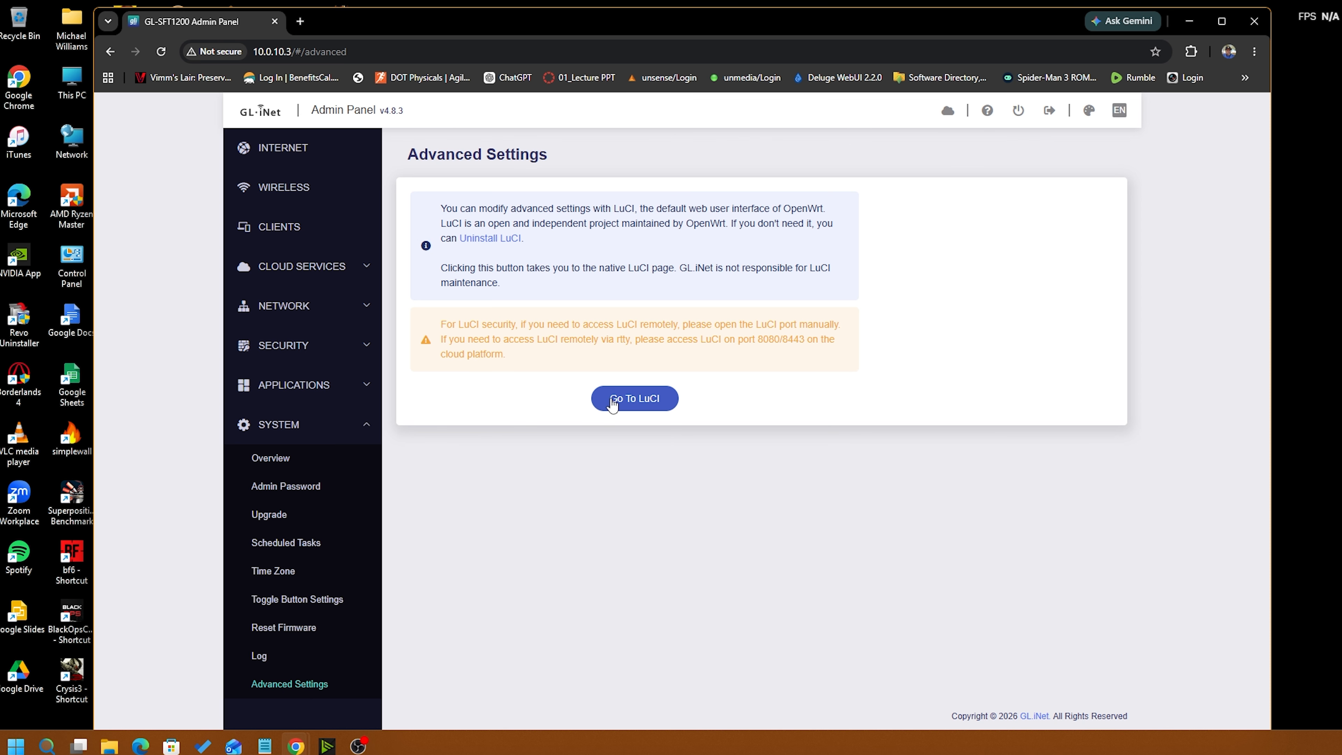
click(647, 408)
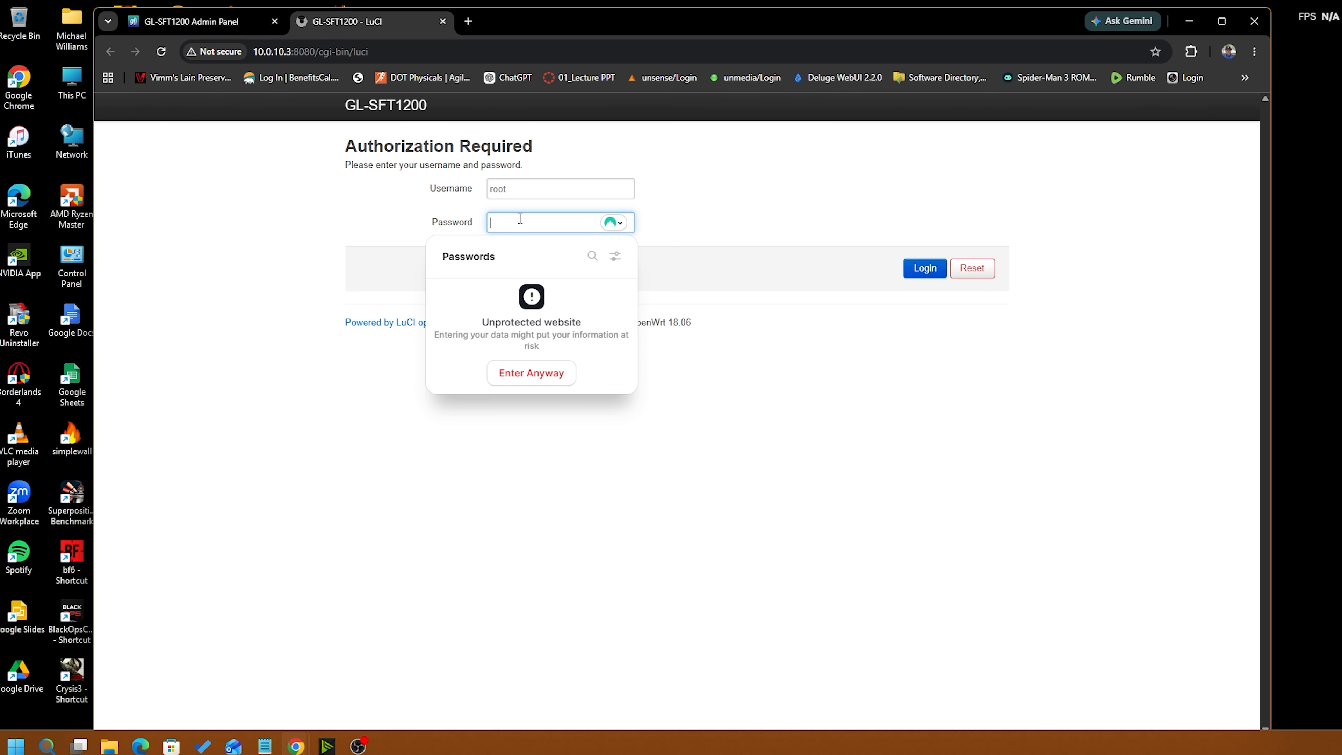
text(••)
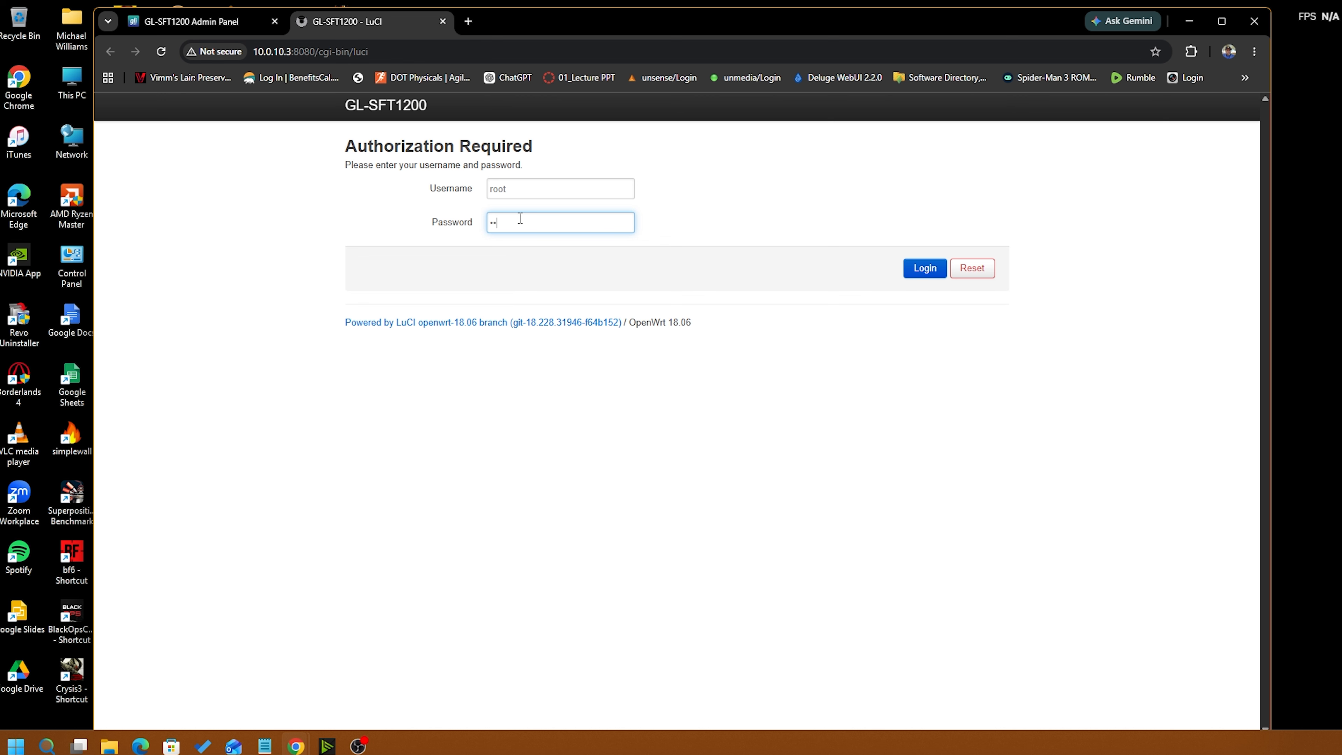
text(•••••••••)
key(Return)
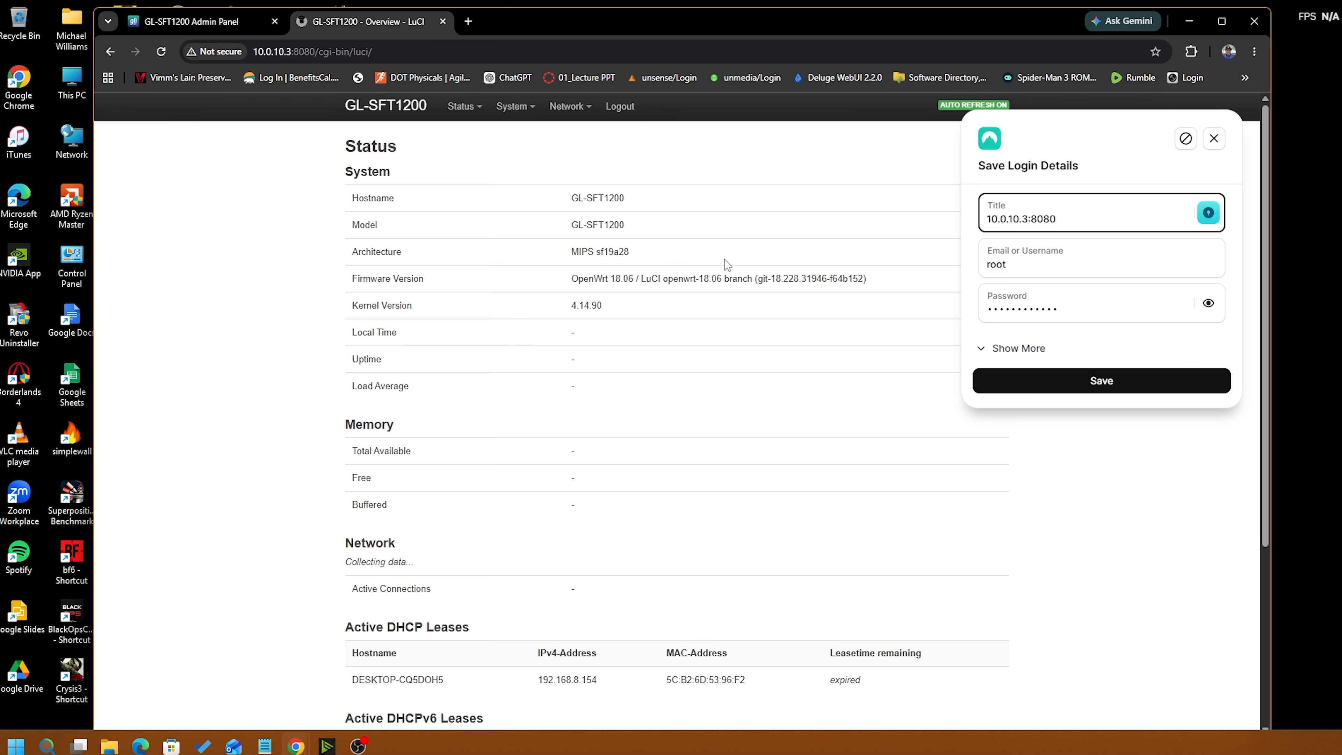
click(1214, 138)
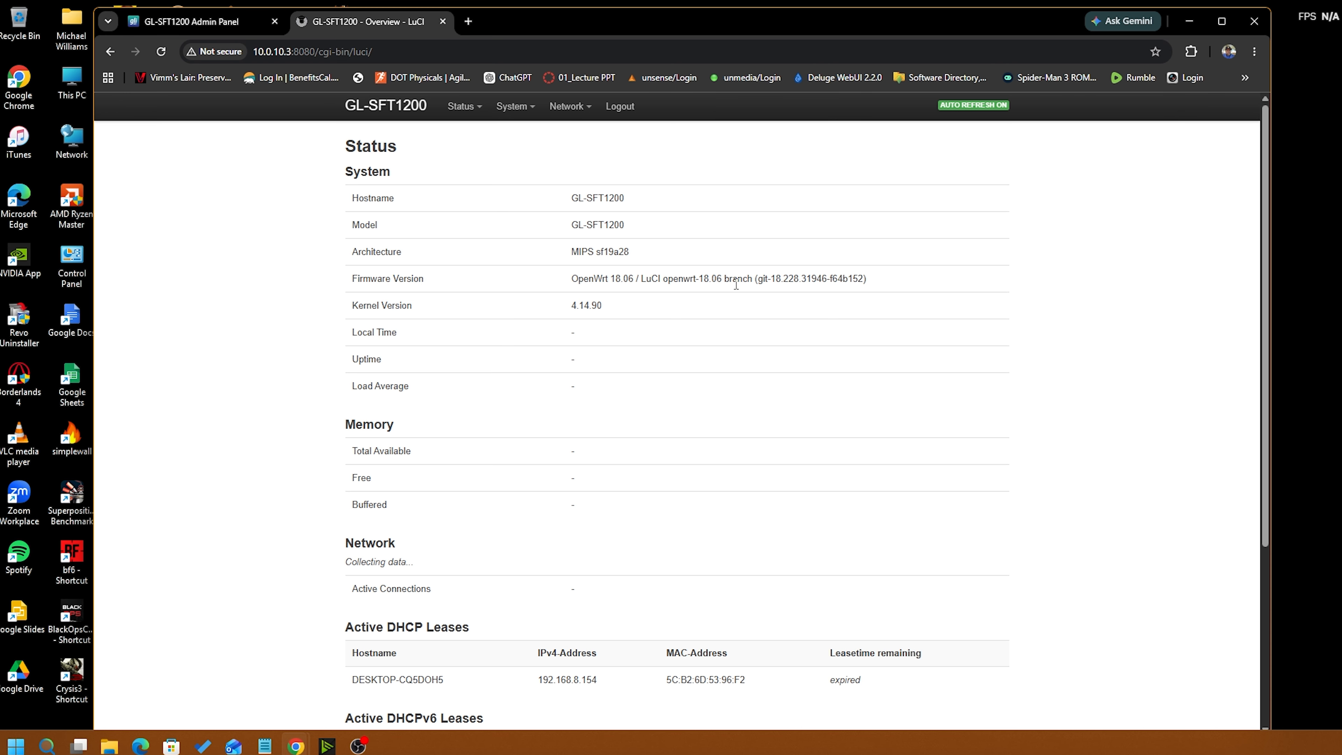
- Open the Switch configuration with the VLAN port assignments of switch0 and save and apply it
scroll(575, 306, down, 4)
scroll(576, 307, up, 4)
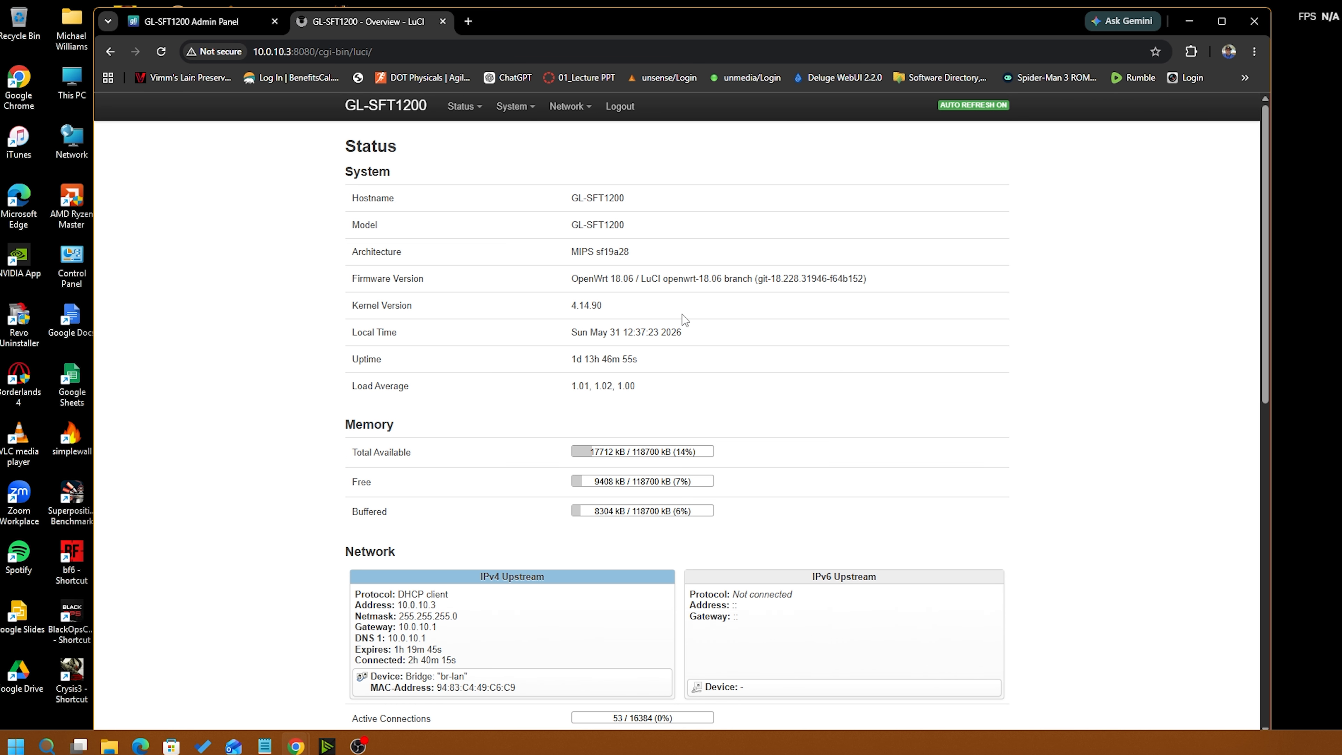
mouse_move(562, 110)
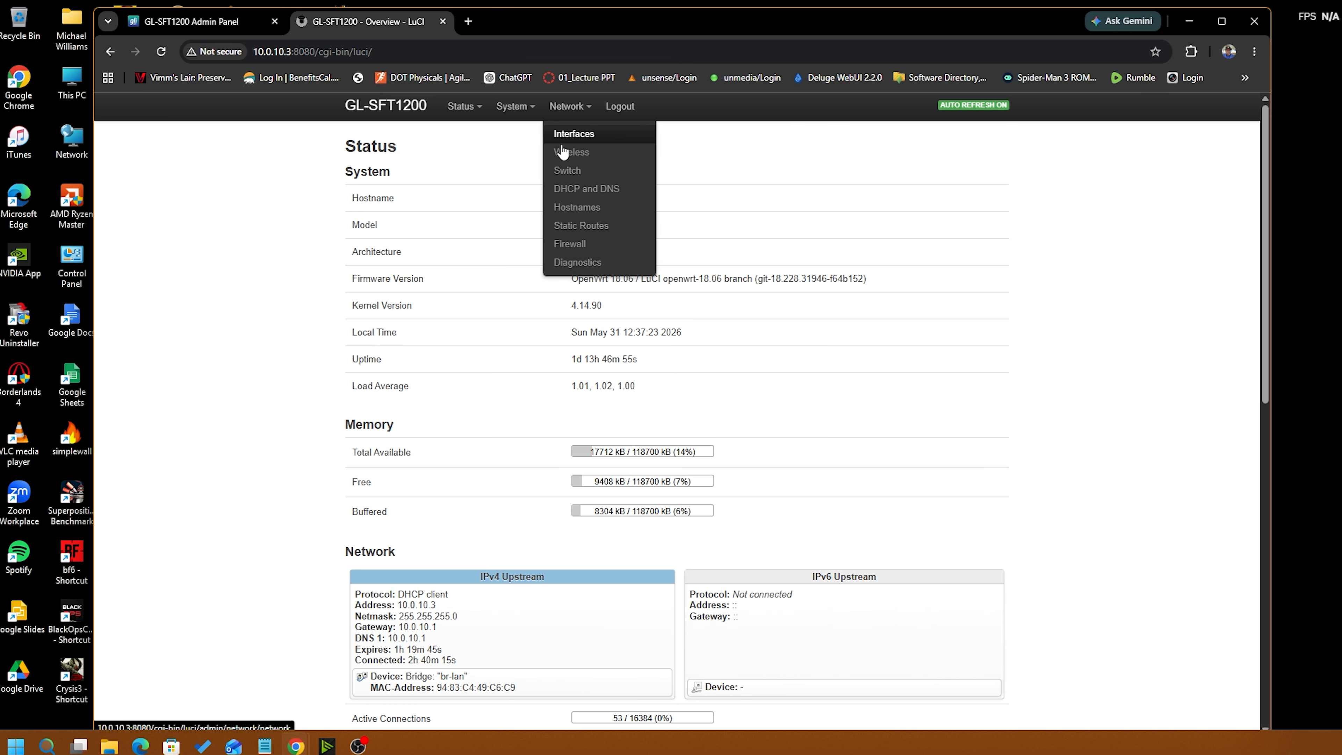
click(565, 176)
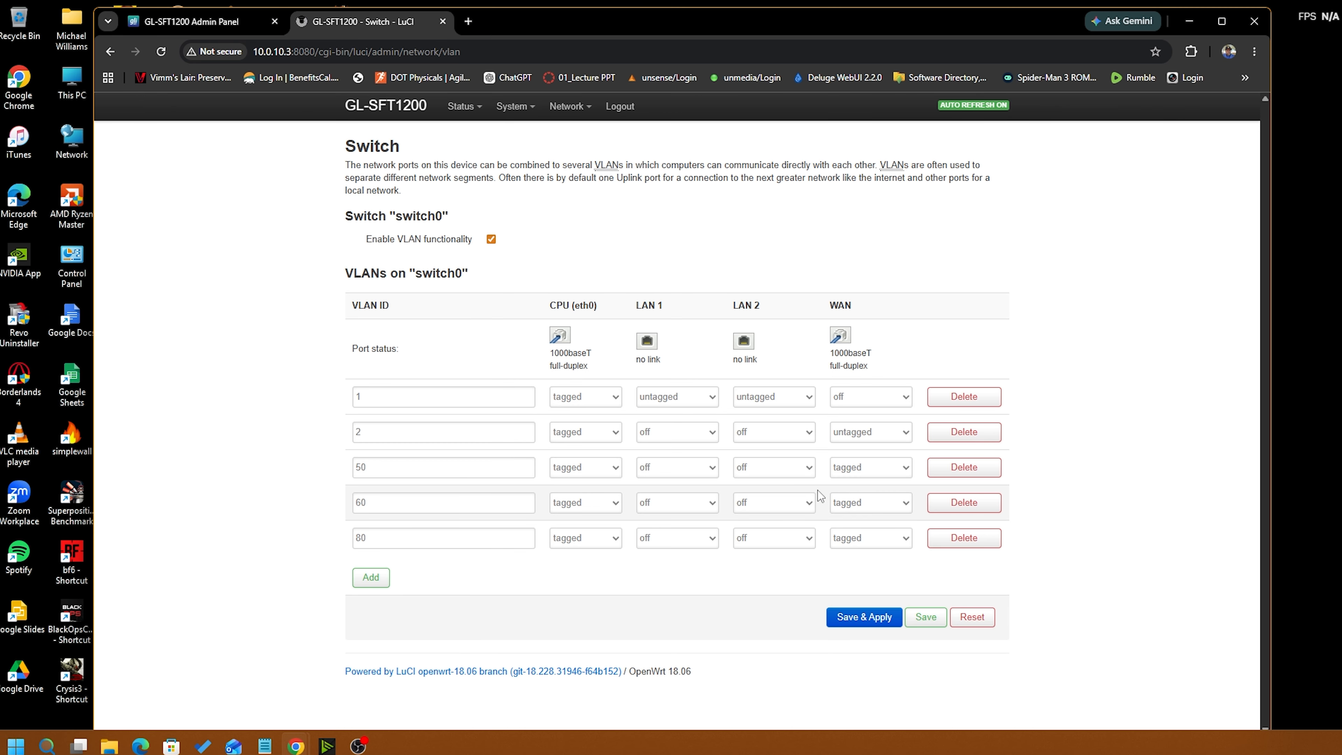
click(871, 629)
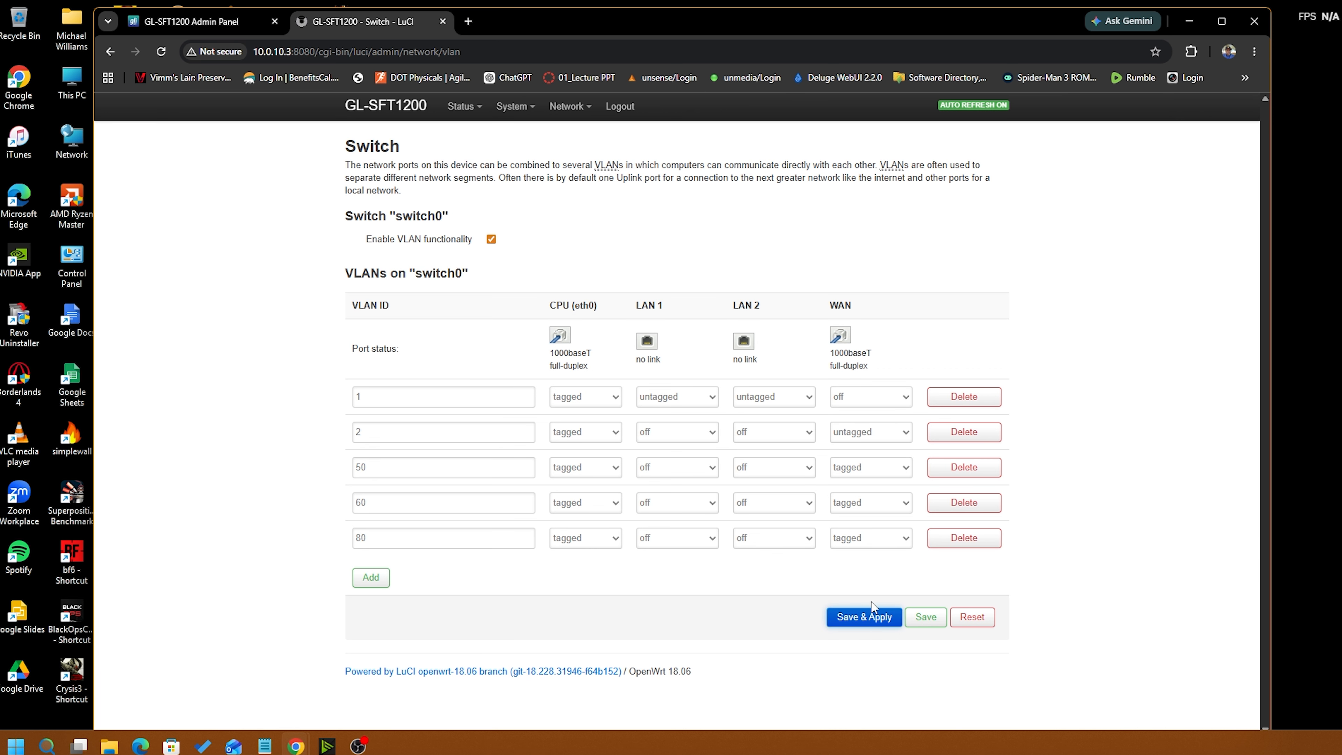
- Open the network Interfaces overview and review the VLAN50, VLAN60 and VLAN80 entries
click(574, 110)
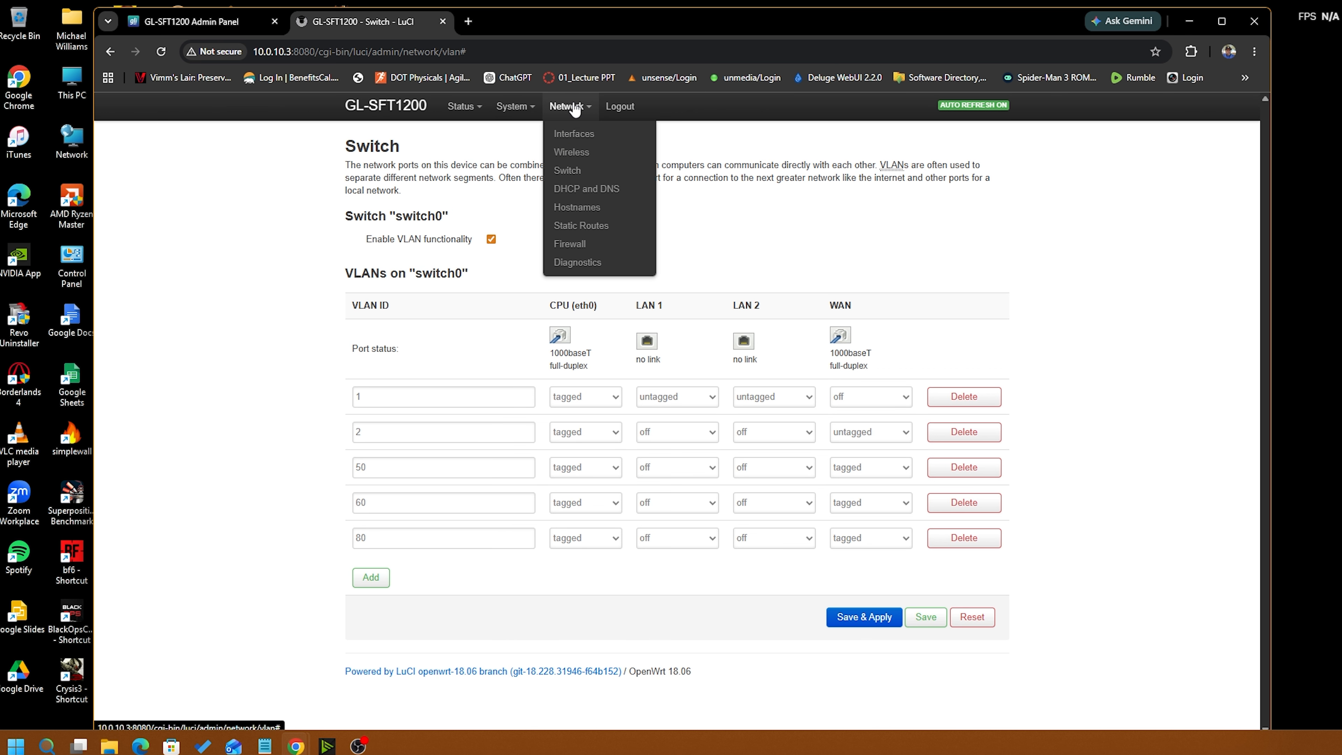
click(570, 135)
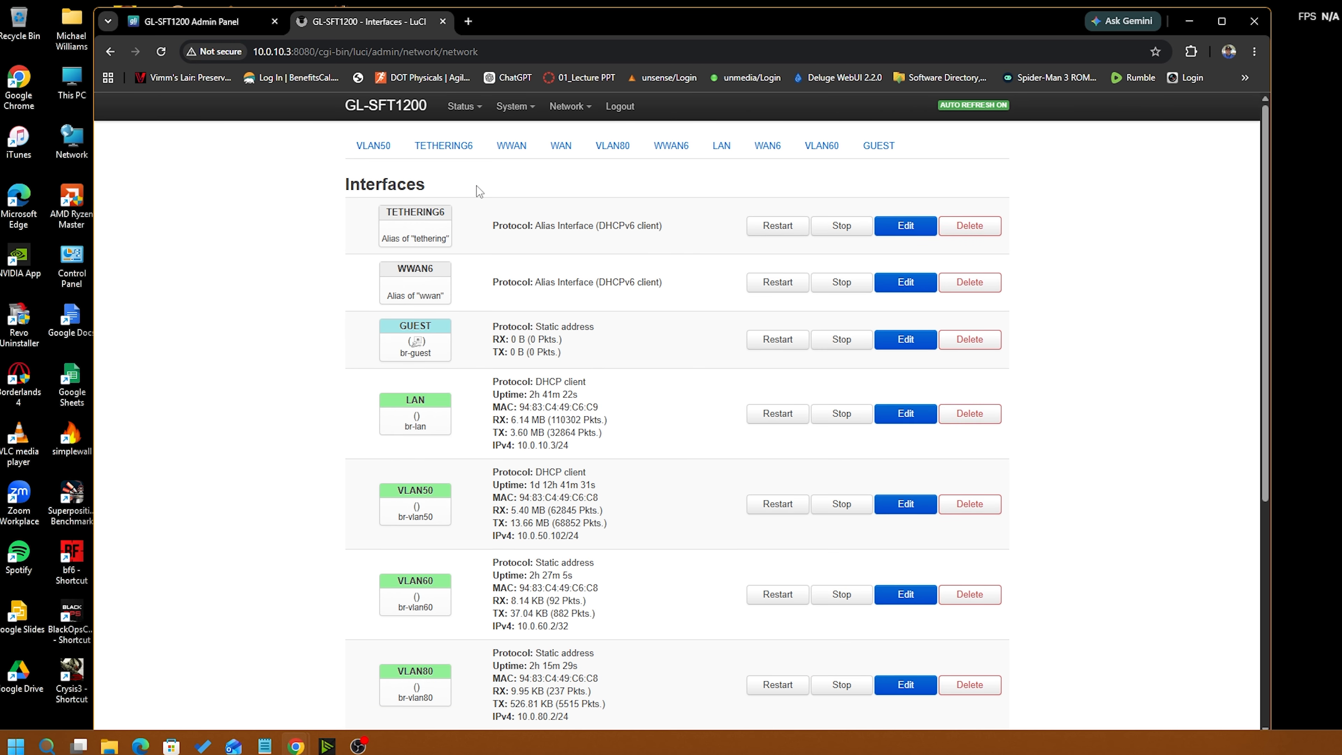
scroll(792, 241, down, 5)
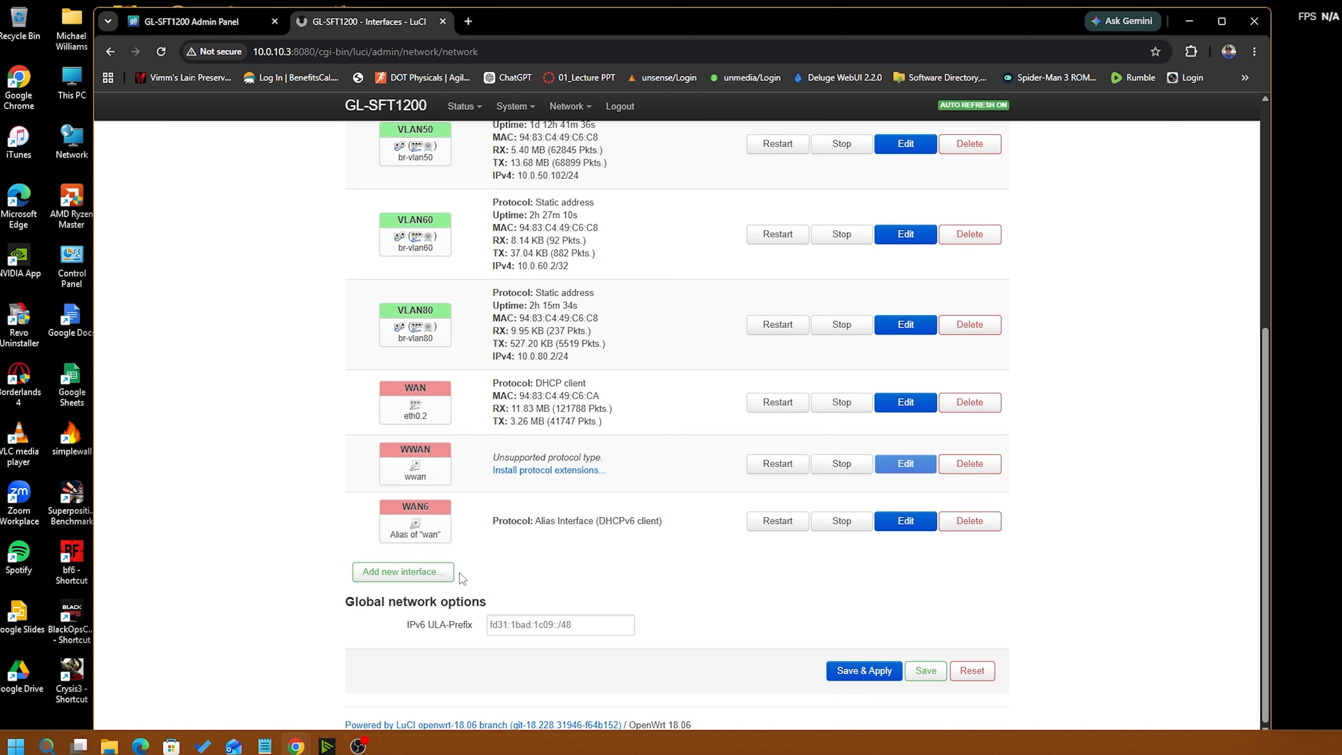
scroll(590, 376, up, 4)
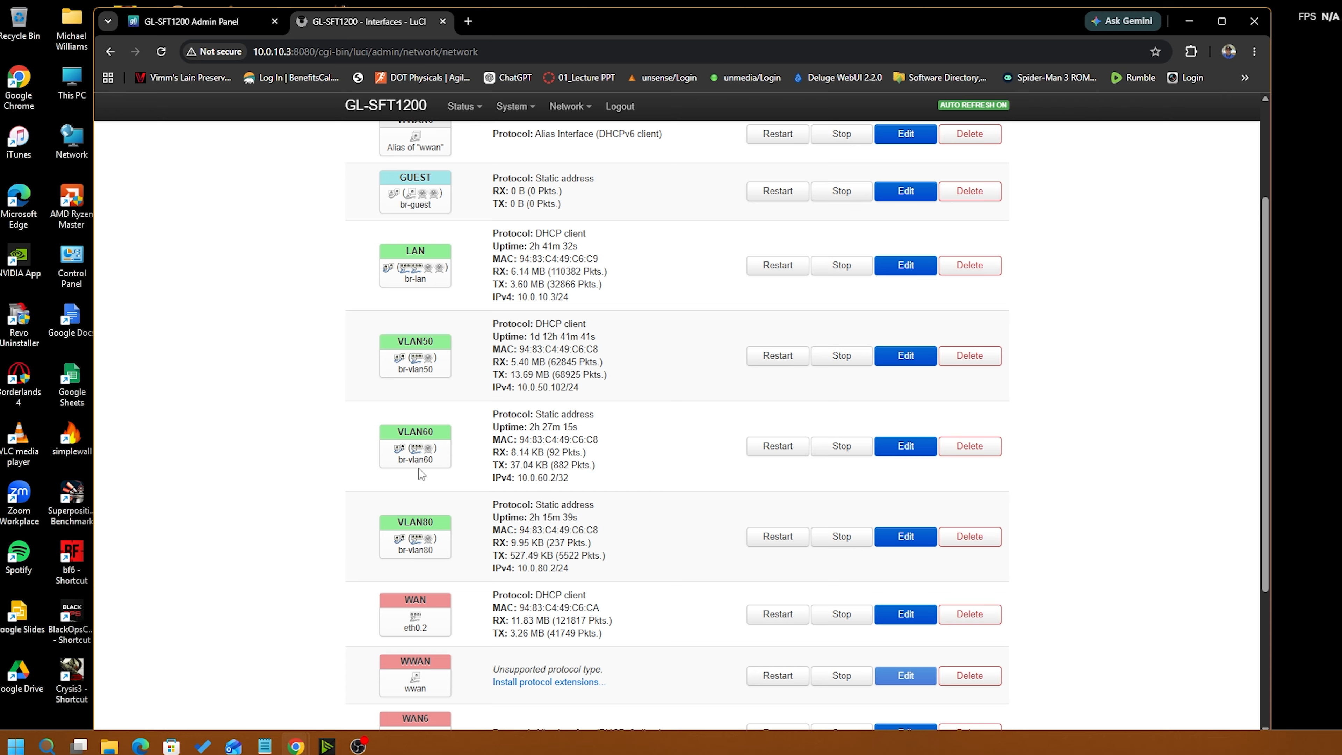
- Inspect the VLAN50 interface's protocol options and DHCP hostname, and return to the interface overview
click(909, 359)
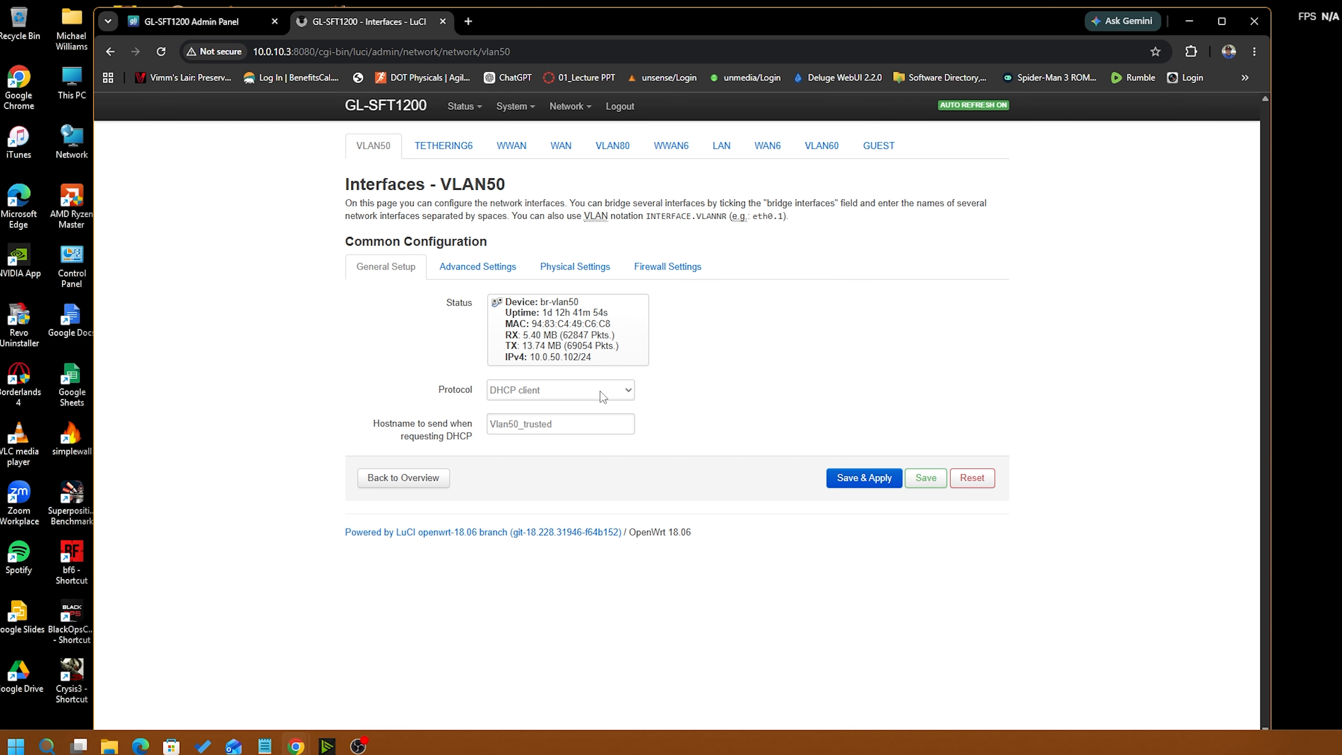
click(628, 392)
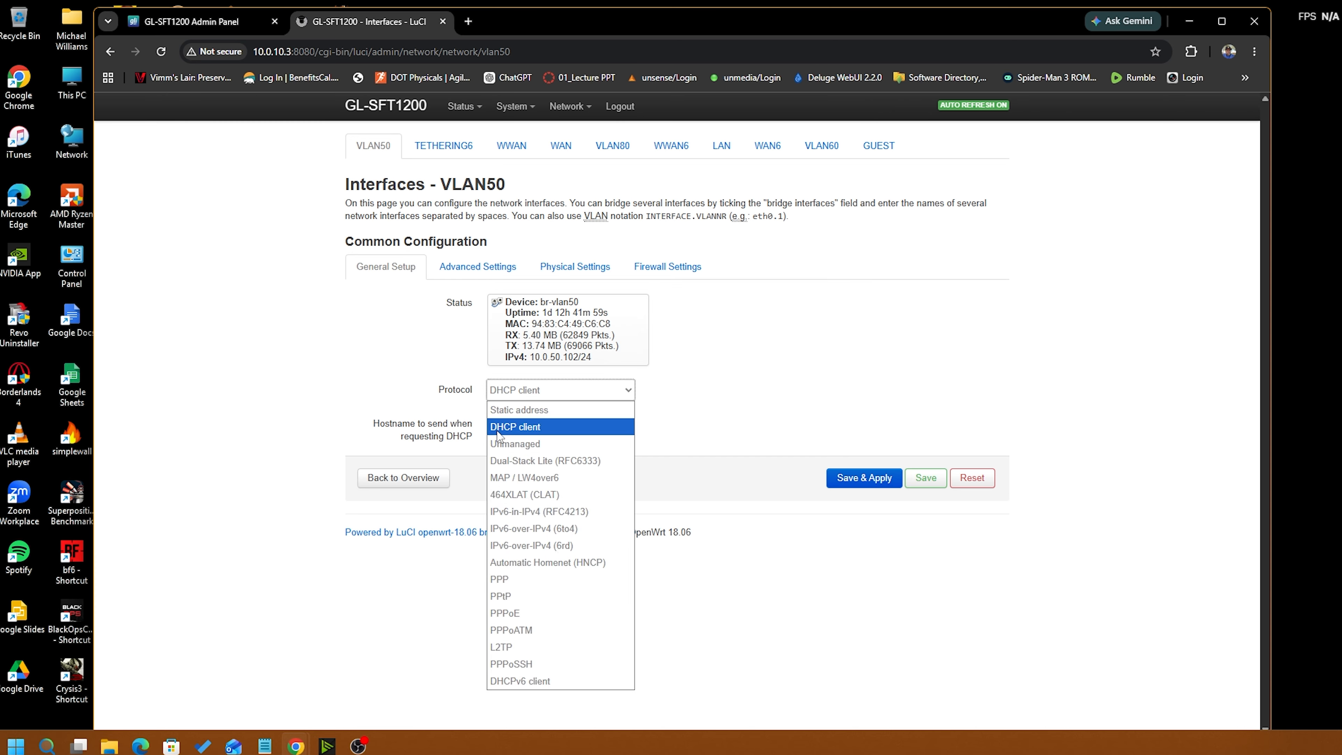
click(541, 431)
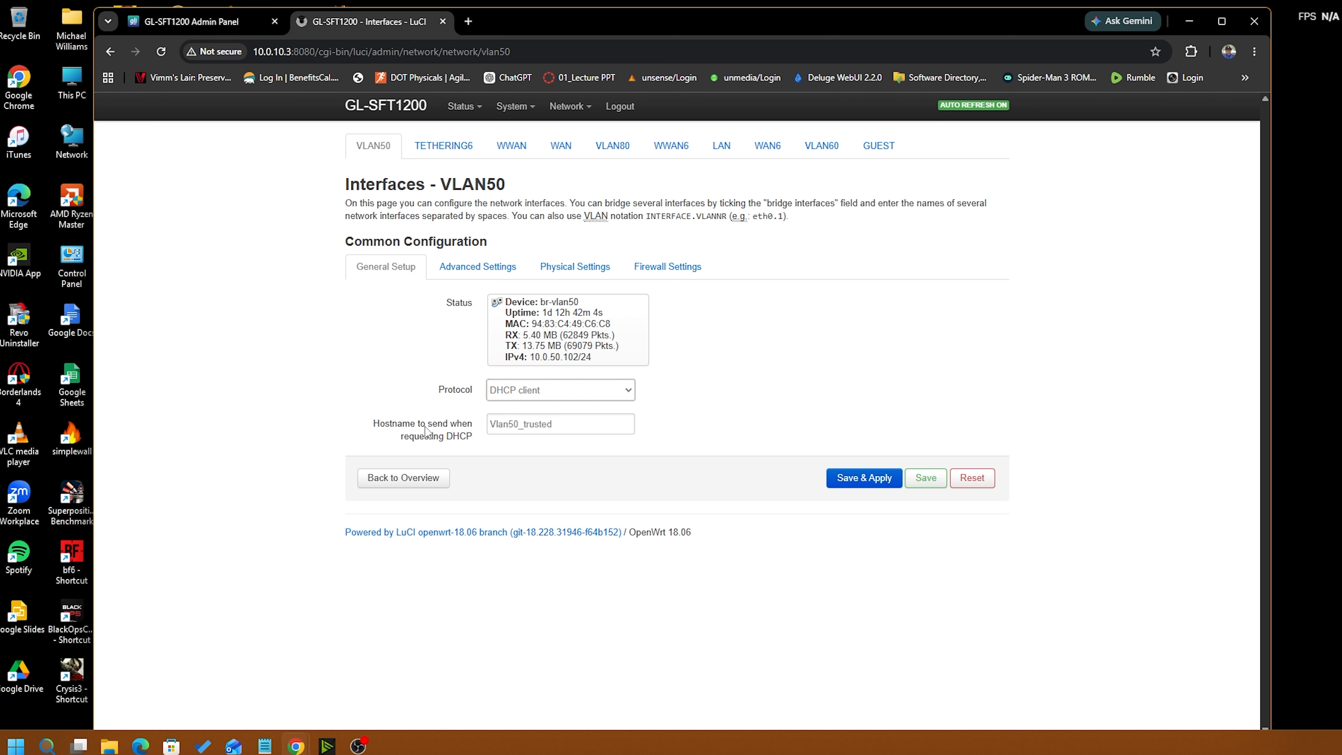
click(523, 428)
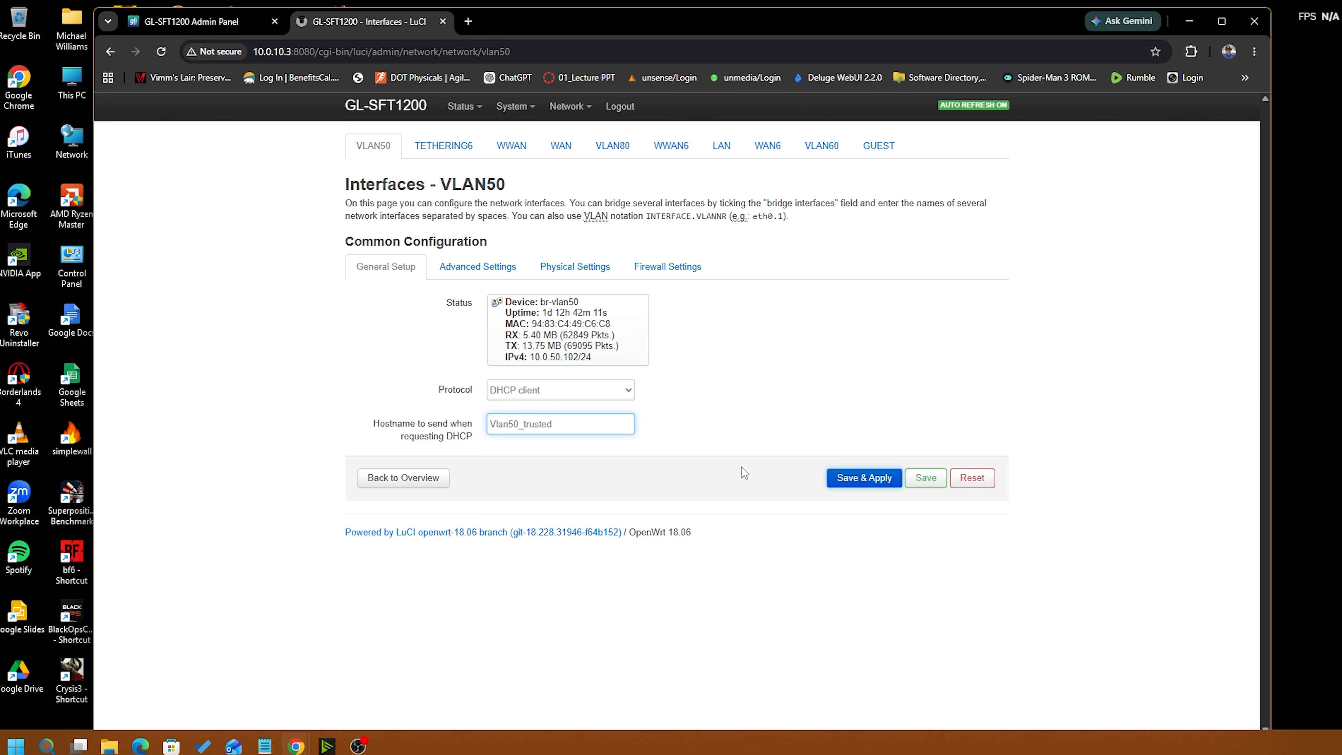
click(435, 478)
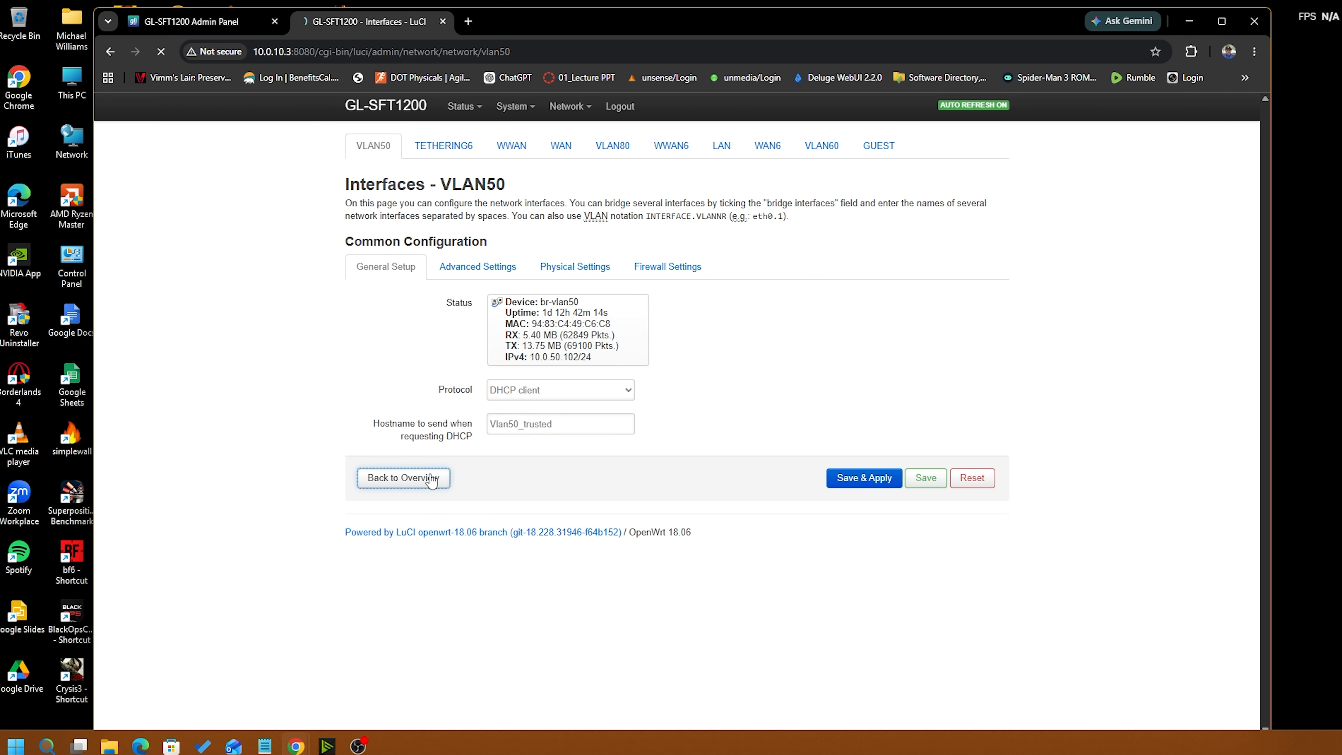
- Start adding a new network interface and name it vlan30
scroll(591, 336, down, 10)
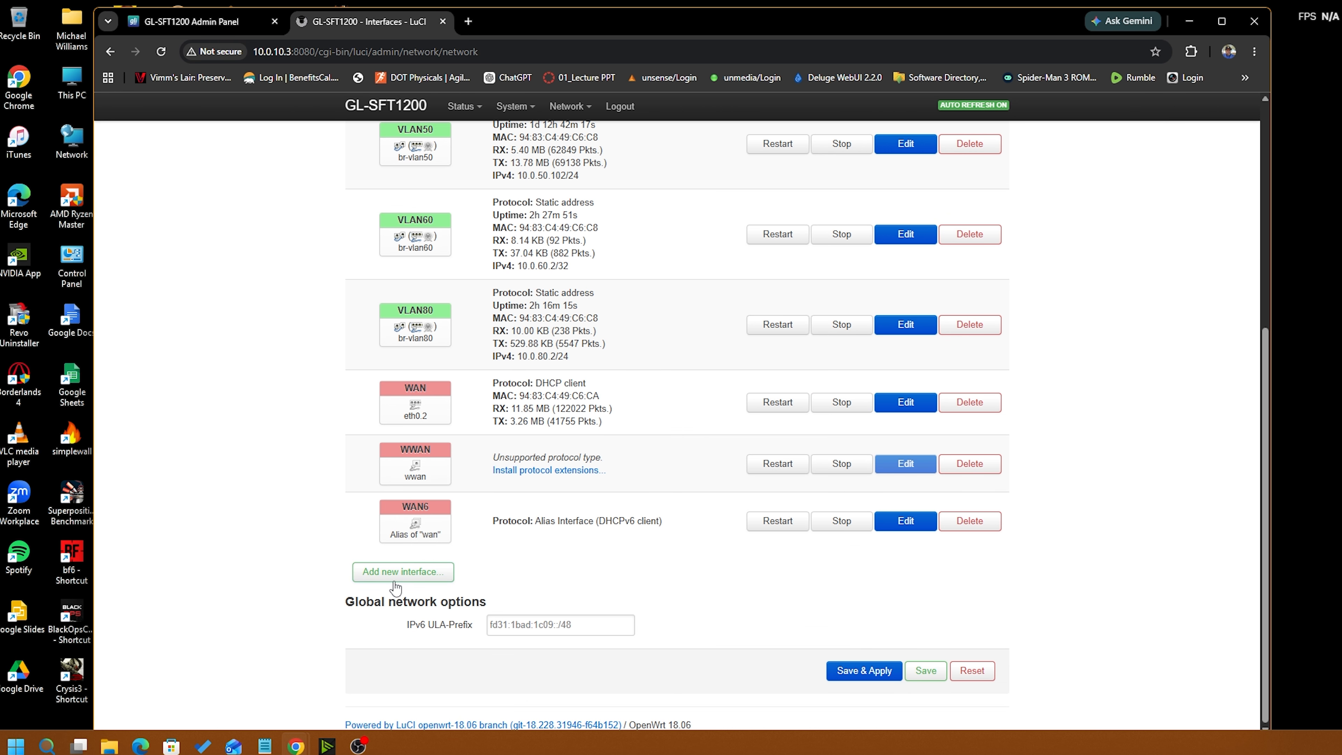
click(399, 572)
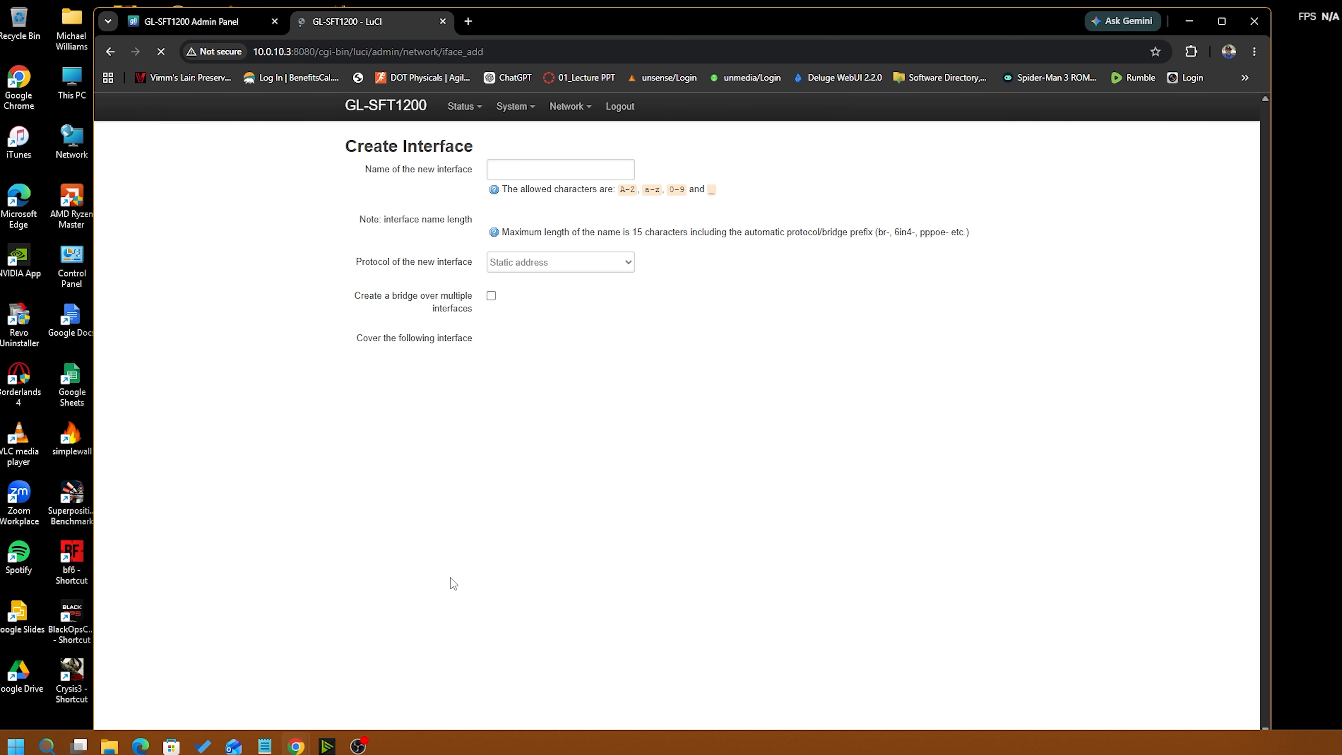
click(526, 163)
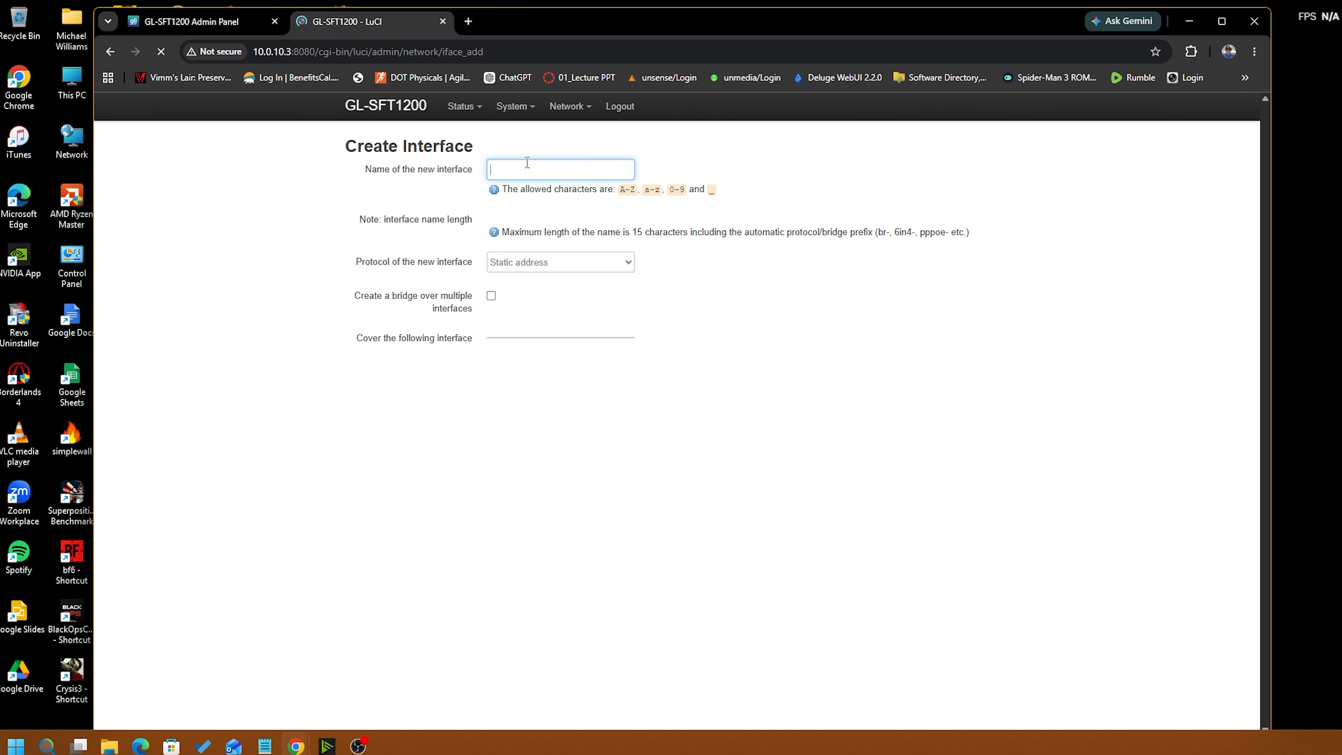
text(vlan30)
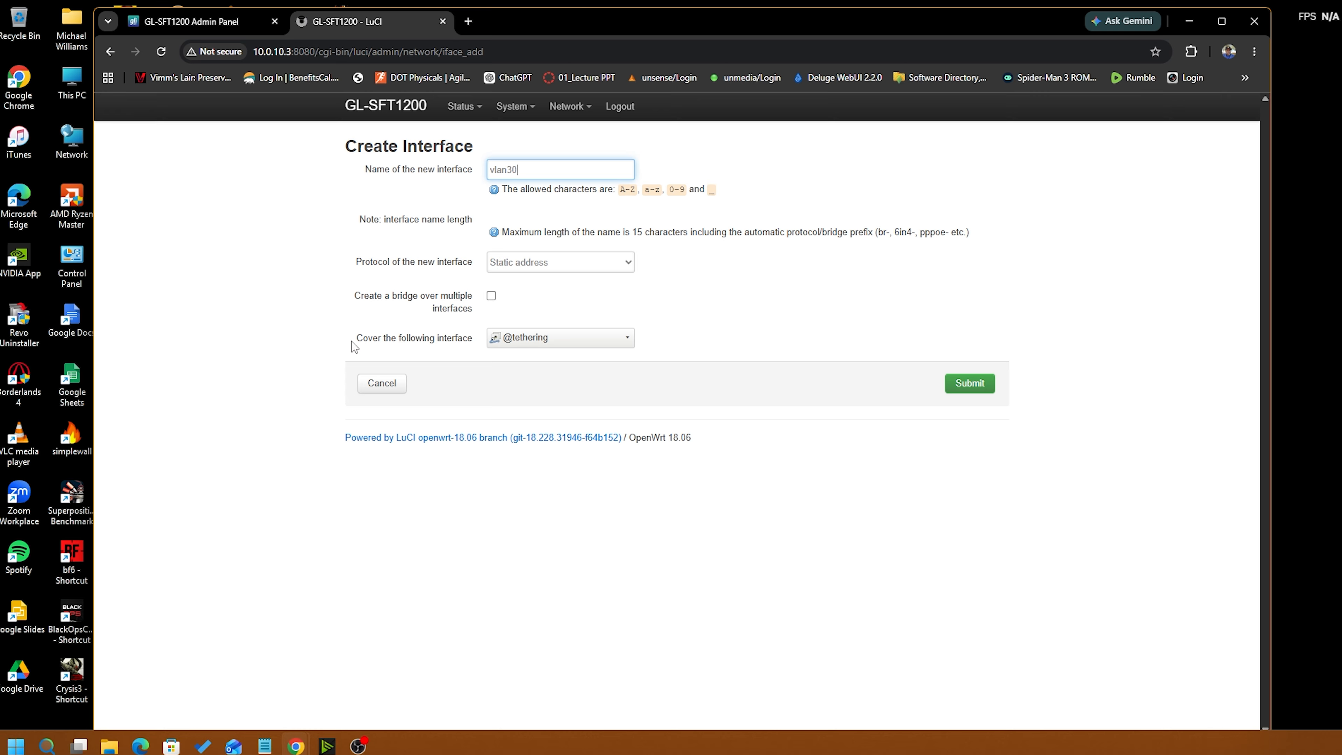
- Make the new vlan30 interface cover the wireless network "vlan50_trusted" and submit it
click(566, 343)
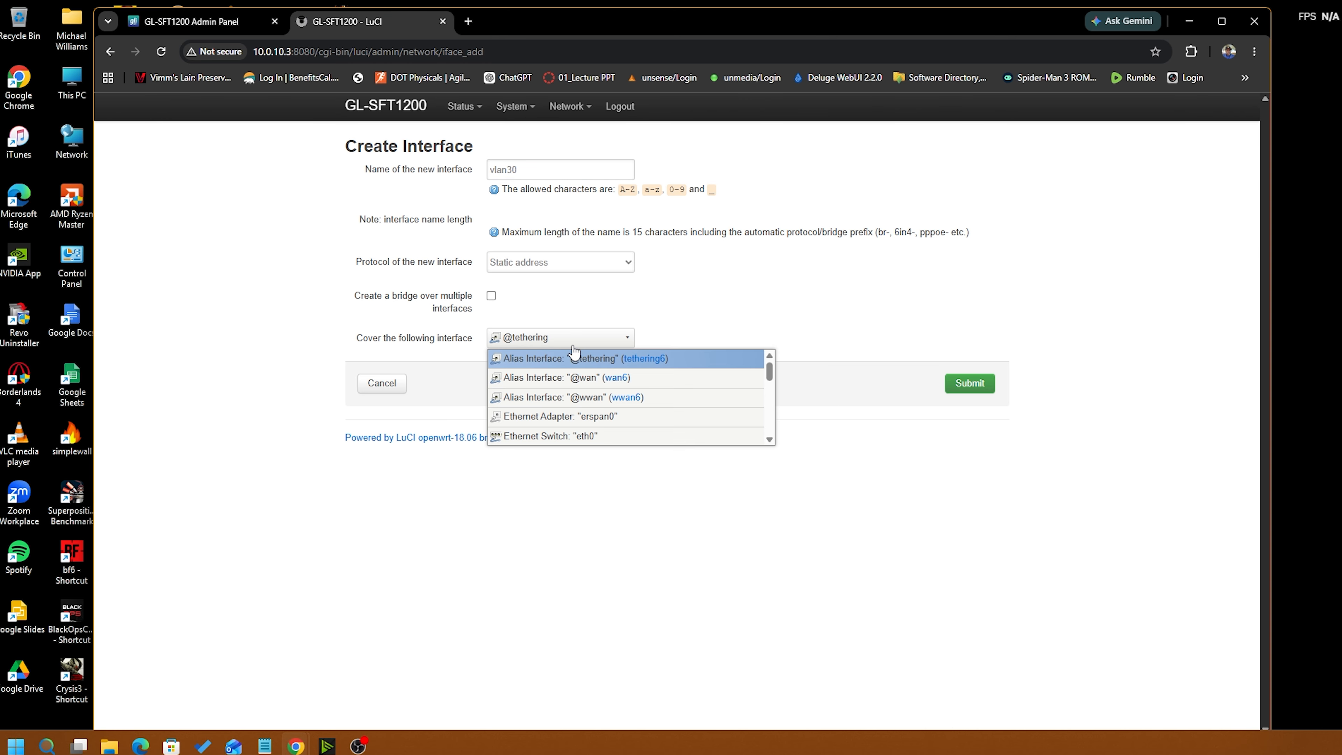
scroll(623, 380, down, 4)
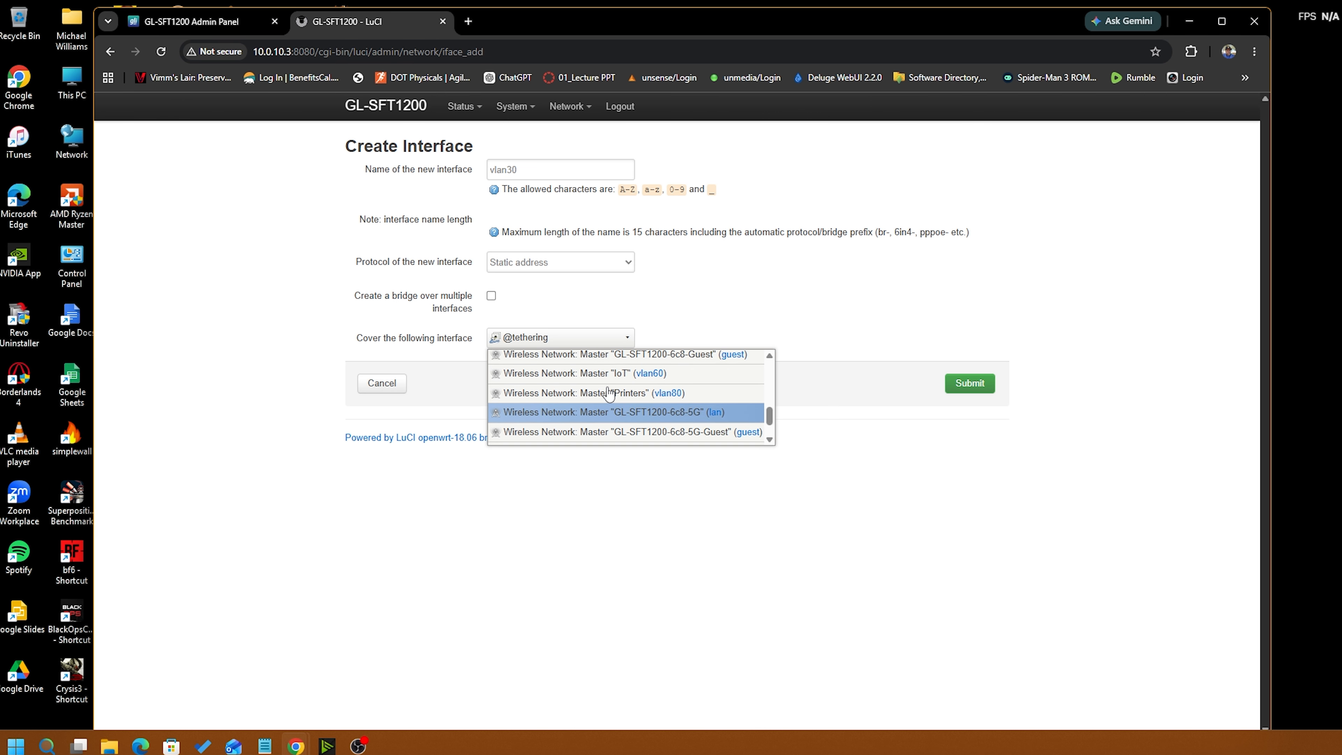
scroll(687, 399, up, 5)
scroll(697, 399, down, 2)
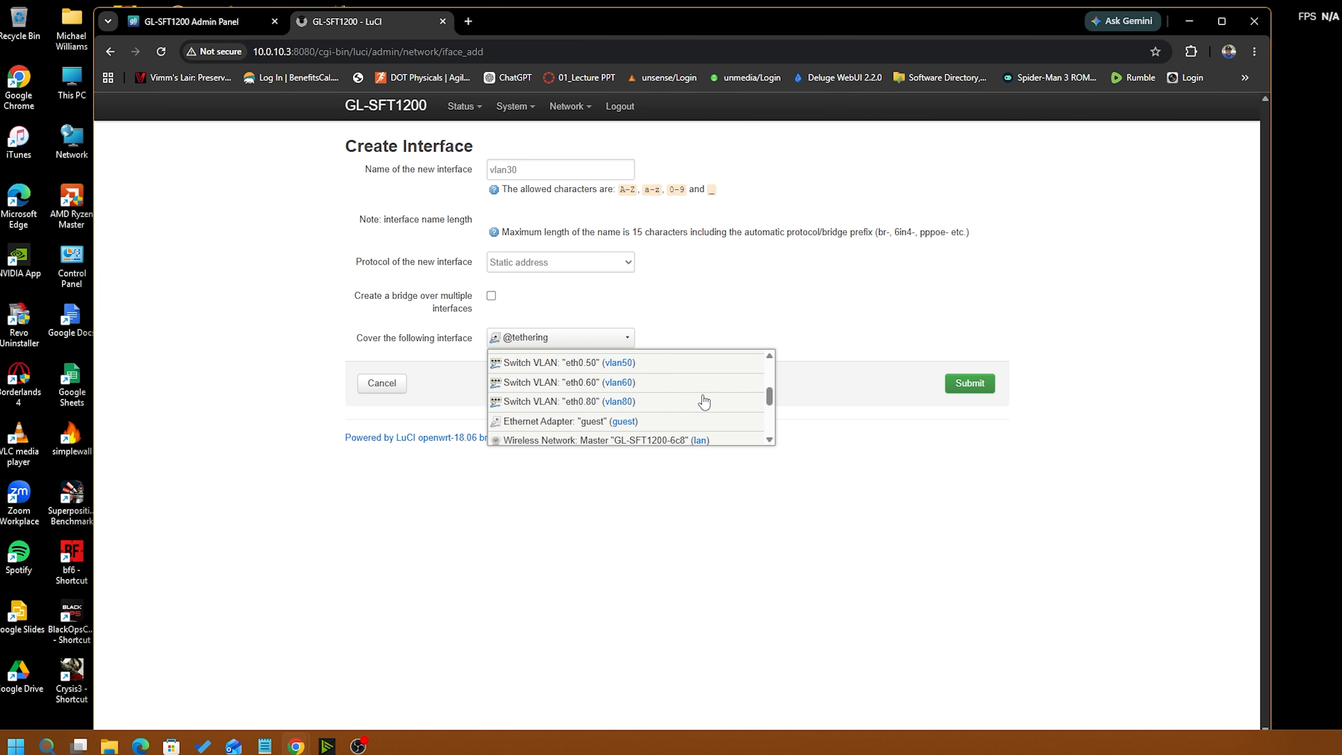
scroll(624, 402, up, 6)
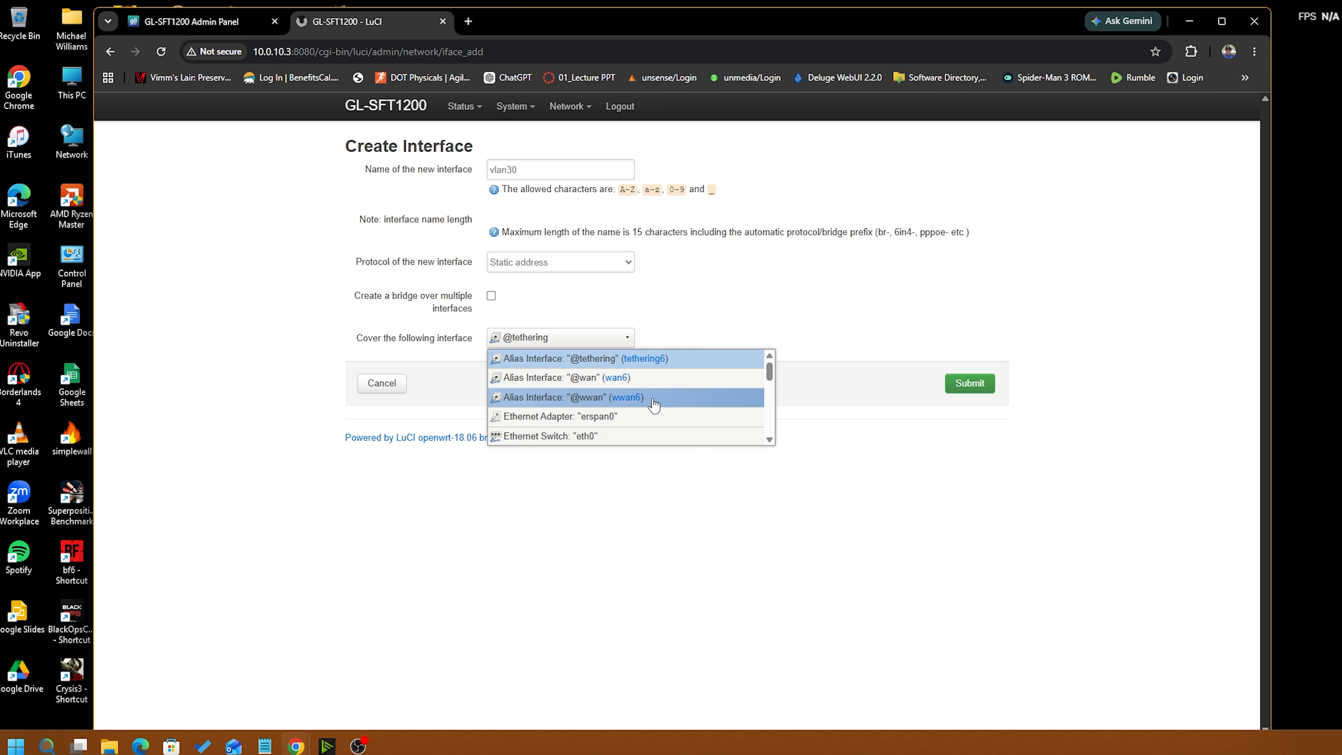
scroll(554, 363, down, 5)
scroll(553, 364, up, 2)
scroll(555, 368, down, 4)
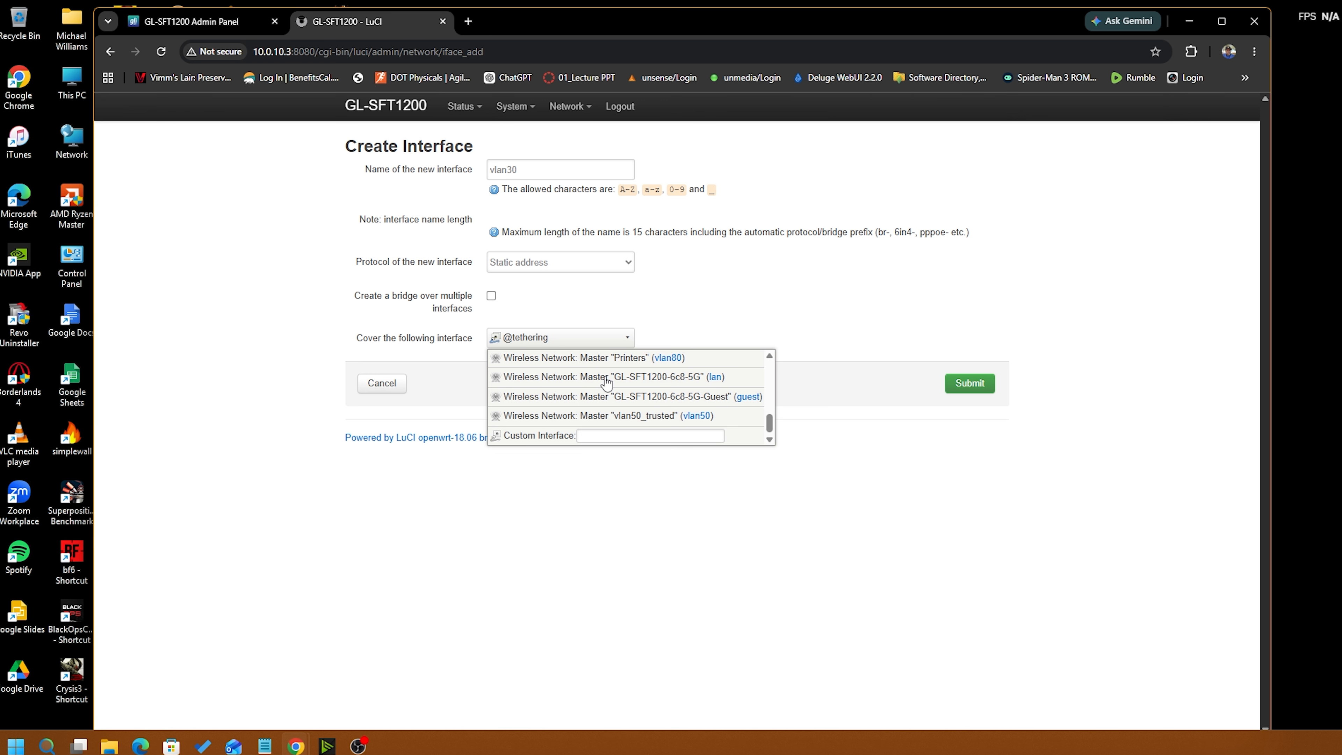
click(604, 416)
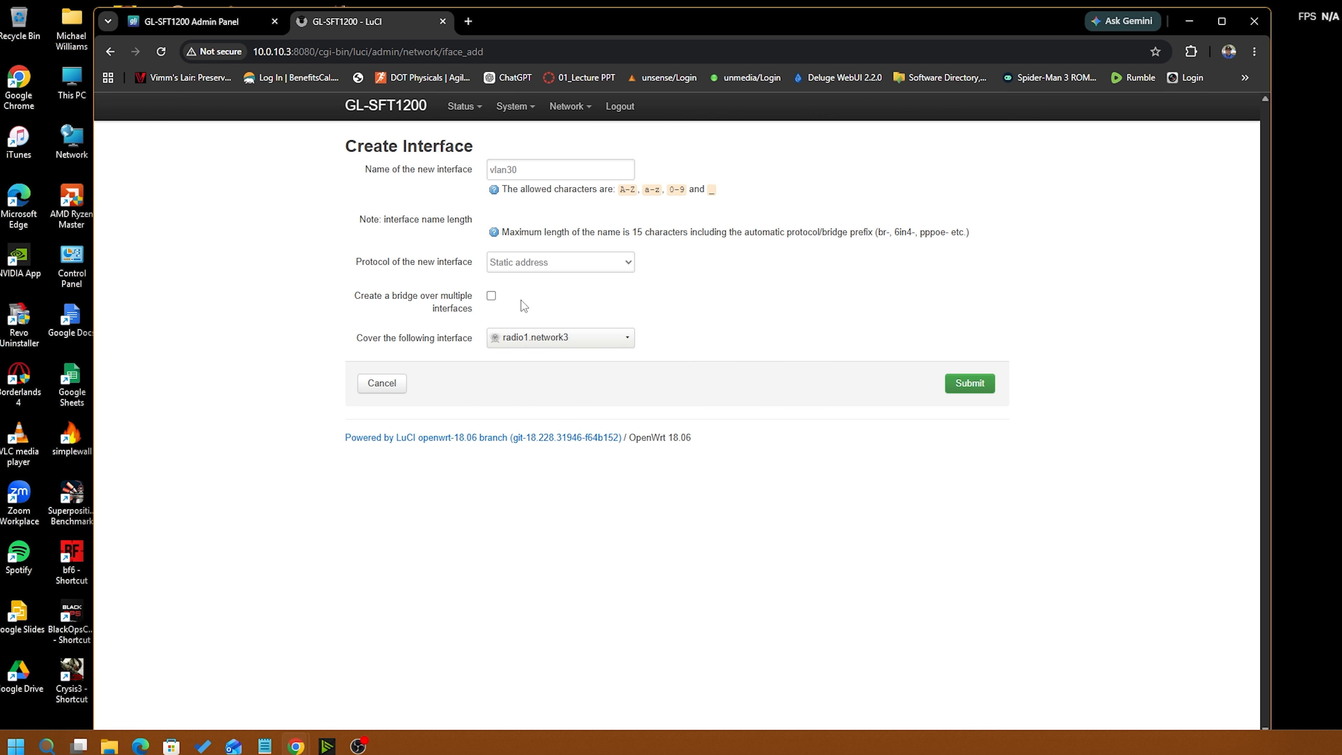
click(625, 342)
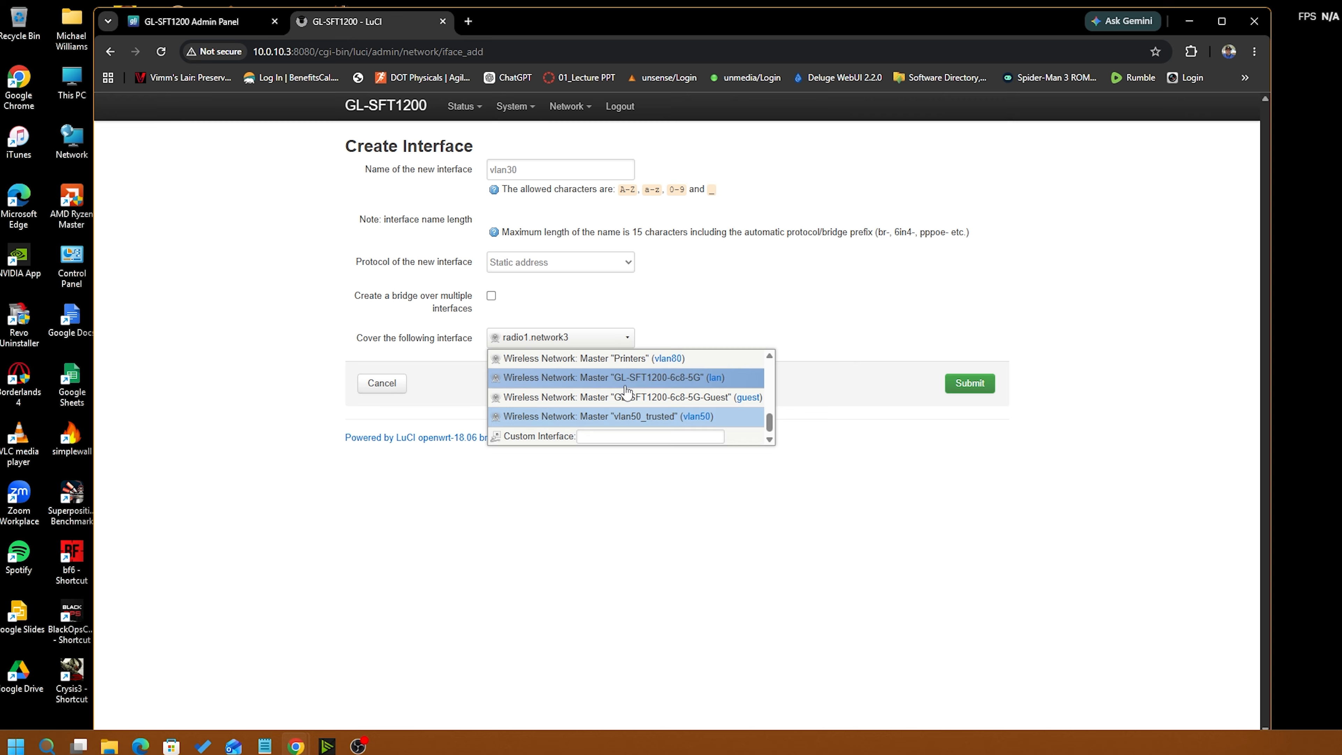
click(589, 415)
click(981, 383)
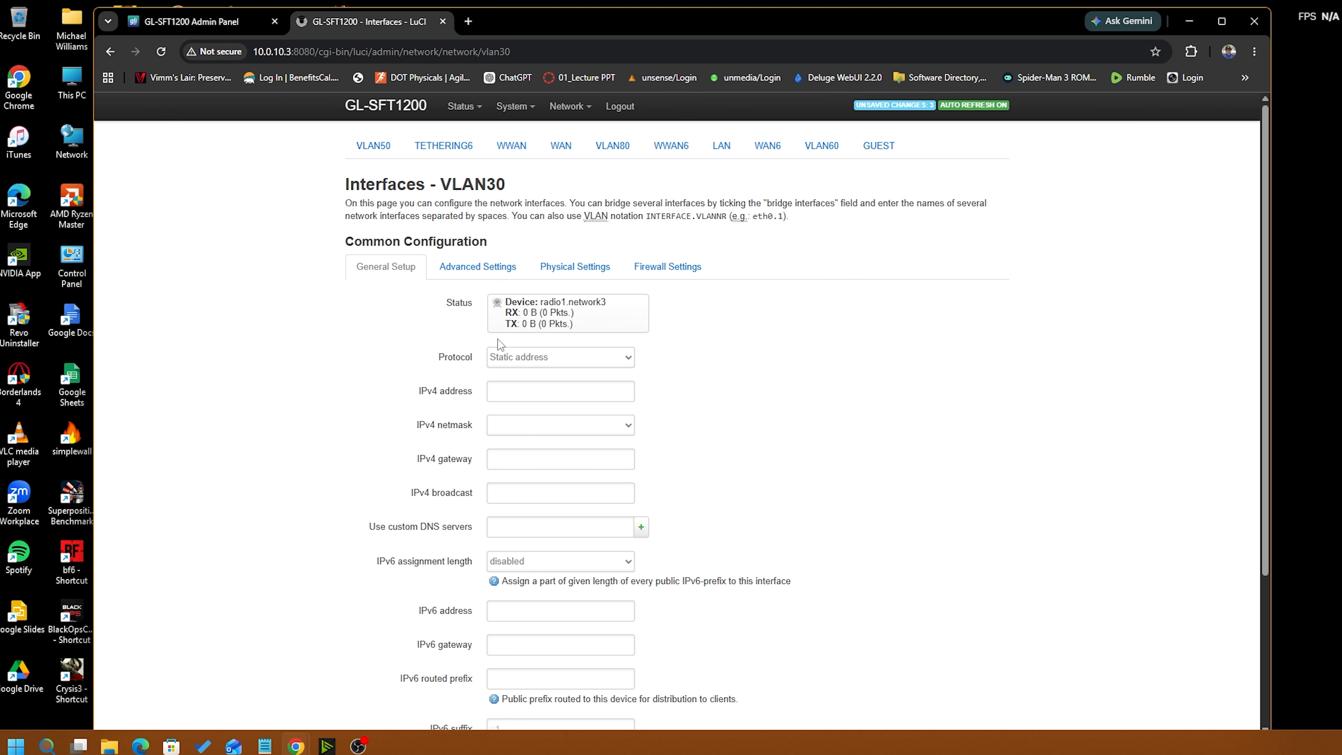
- Set the VLAN30 interface's IPv4 address to 10.0.30.1 and its netmask to 255.255.255.0
click(504, 392)
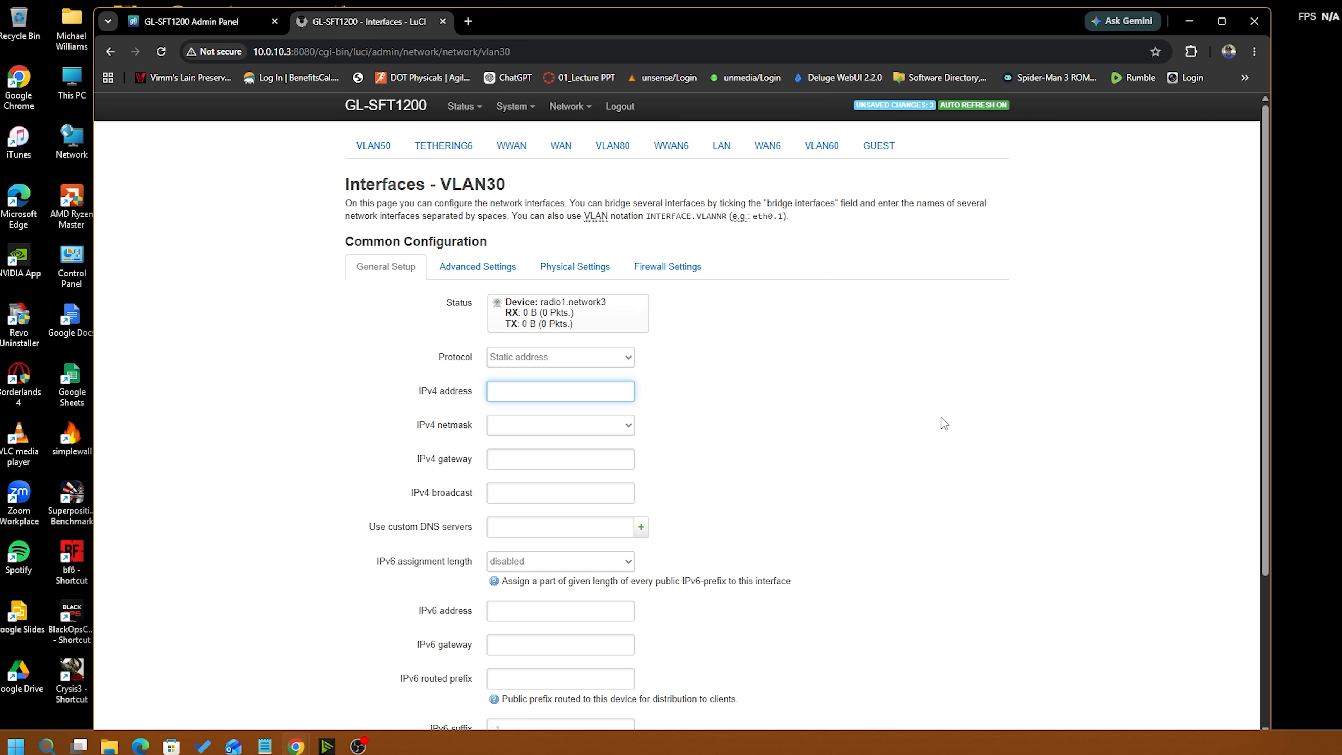
text(10.0.30.1)
click(626, 425)
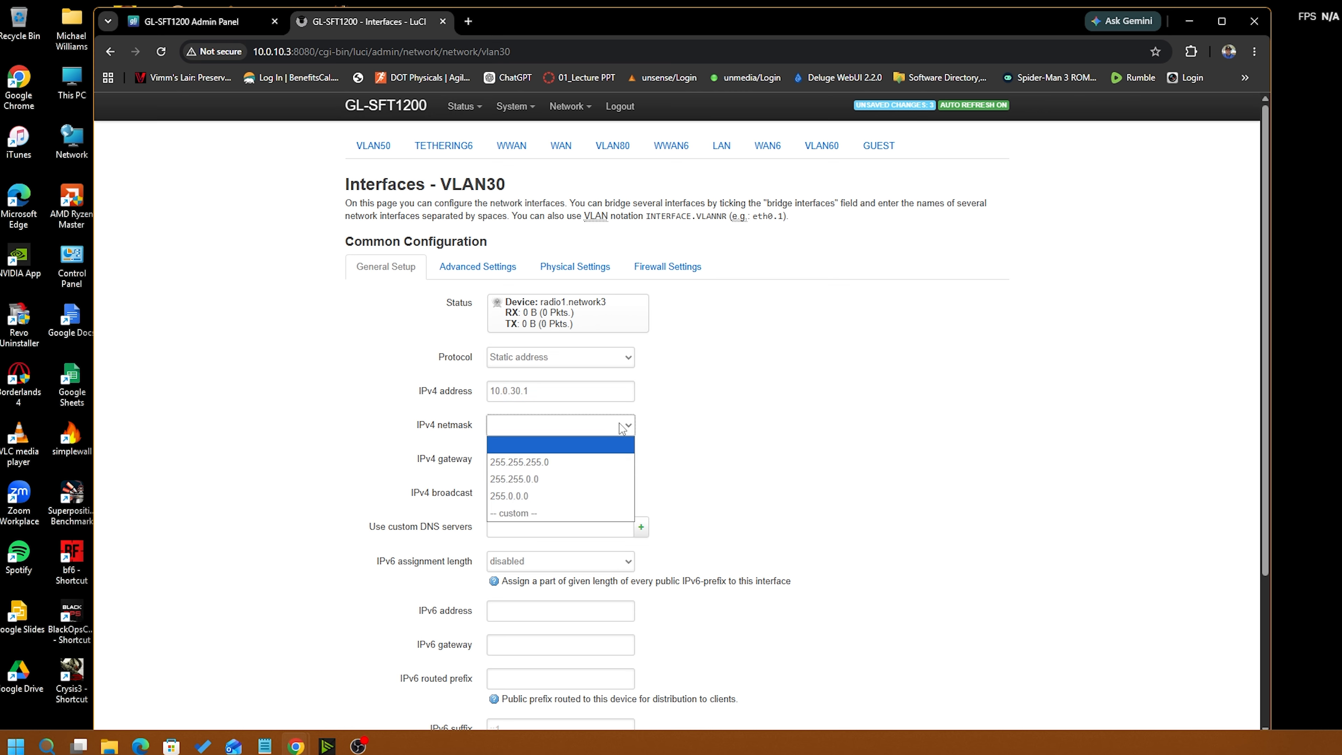
click(560, 461)
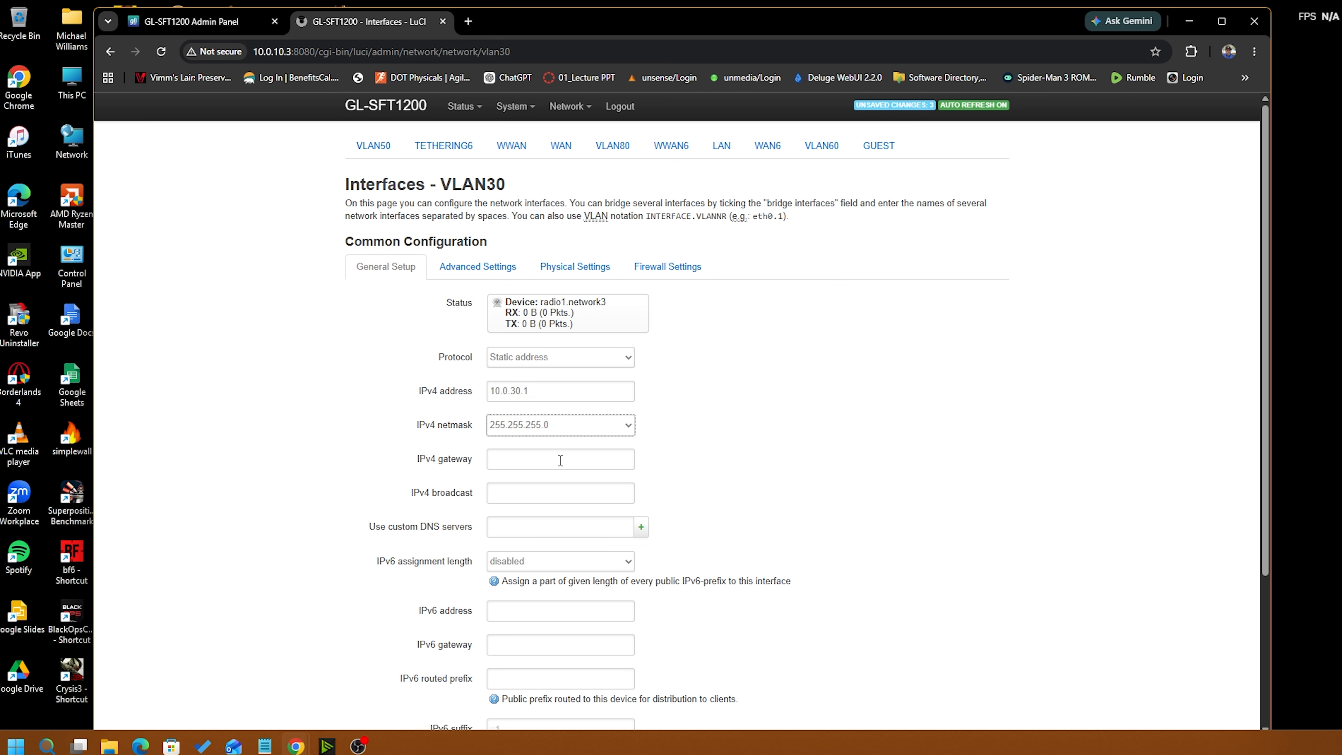
- Set VLAN30's IPv4 gateway to 10.0.30.1 and change its IPv4 address to 10.0.30.2
click(582, 461)
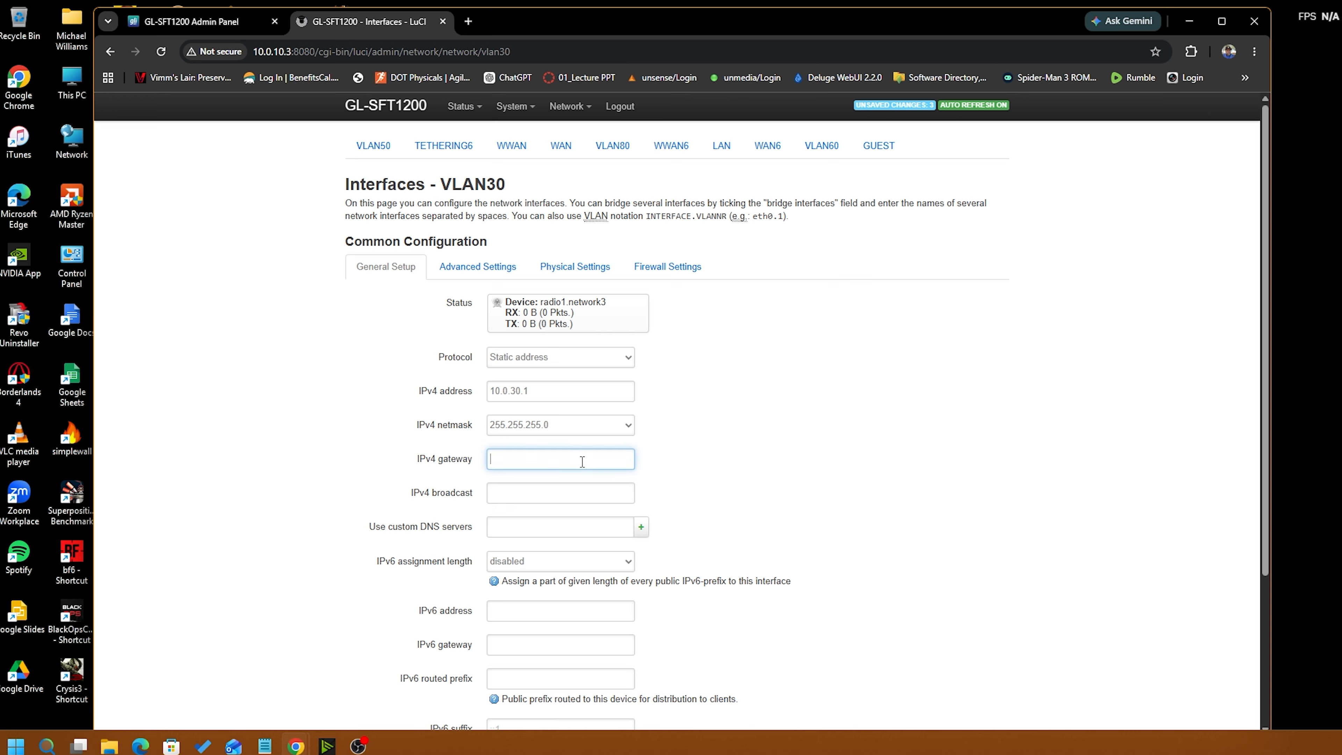
text(10.0.)
text(30)
text(.2)
key(BackSpace)
text(1)
click(554, 389)
key(BackSpace)
text(2)
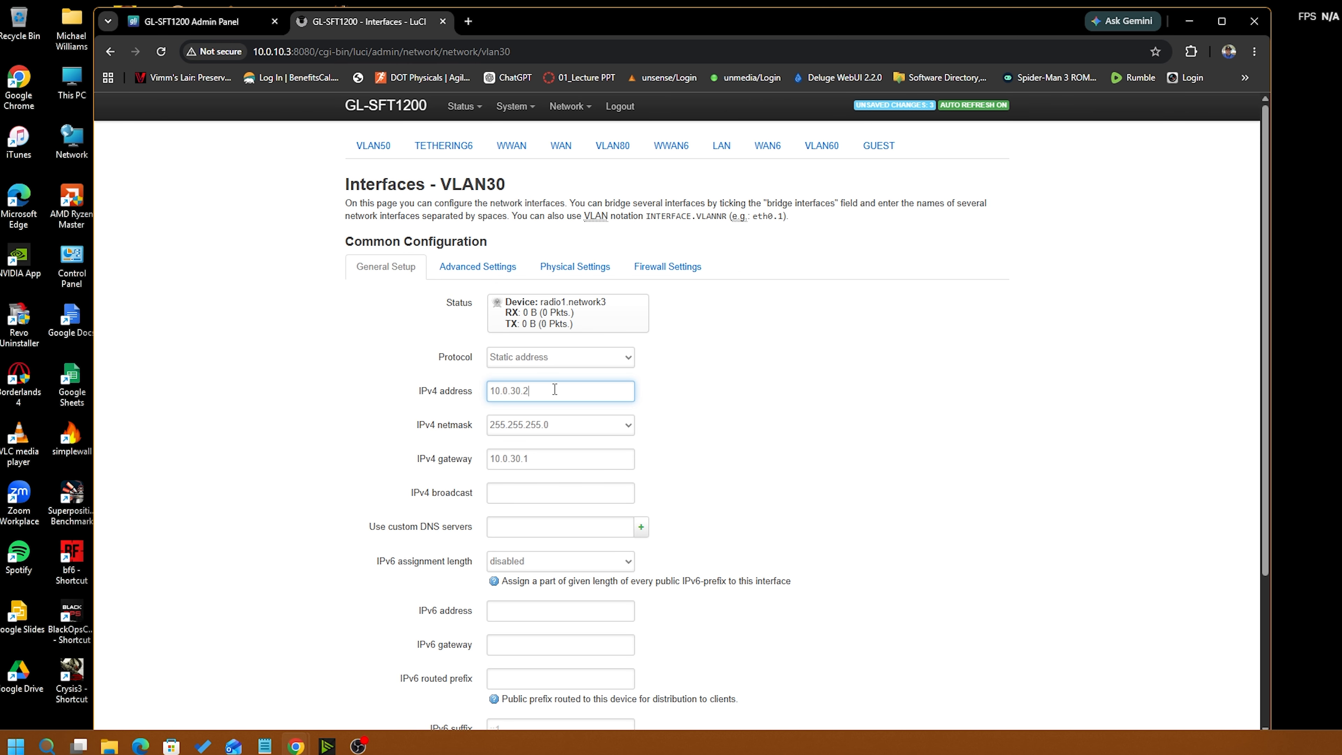
click(754, 485)
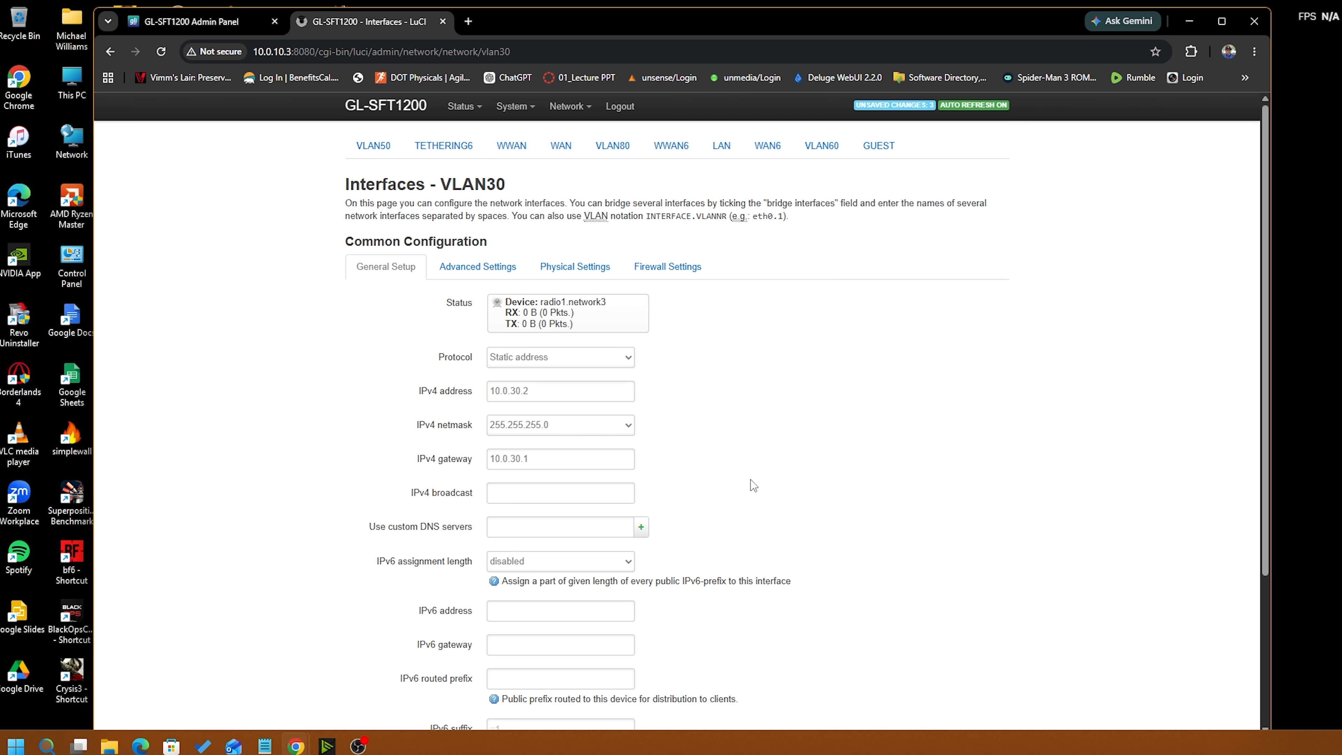
- Set up a DHCP server for the VLAN30 interface and look through its general, advanced and IPv6 settings
scroll(740, 478, down, 4)
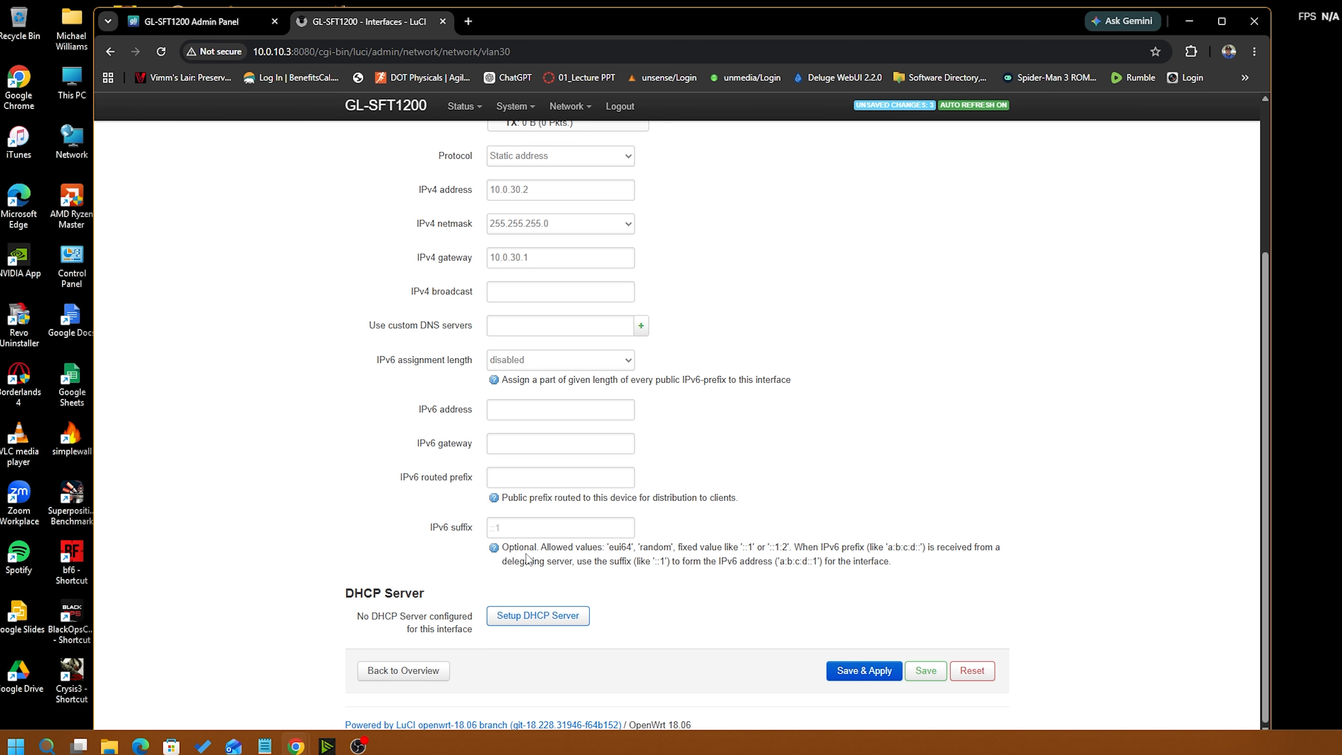
click(511, 628)
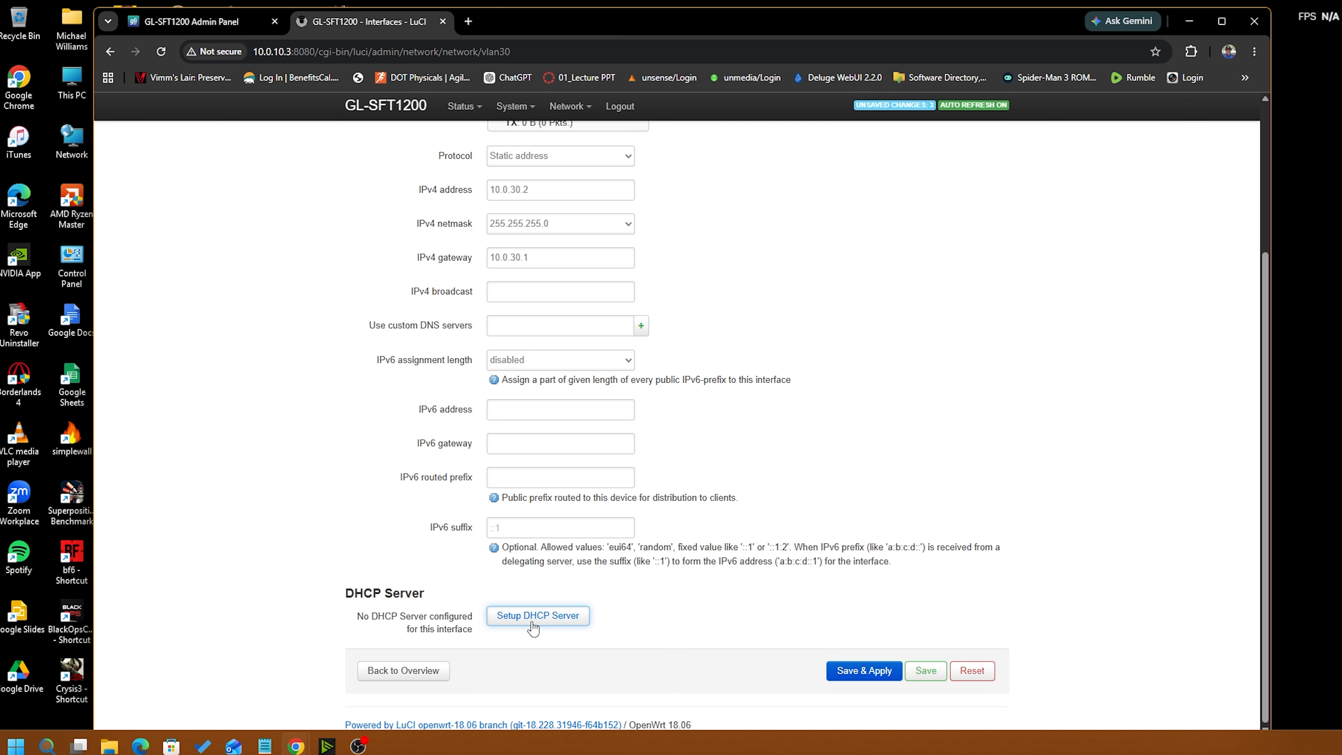
click(552, 623)
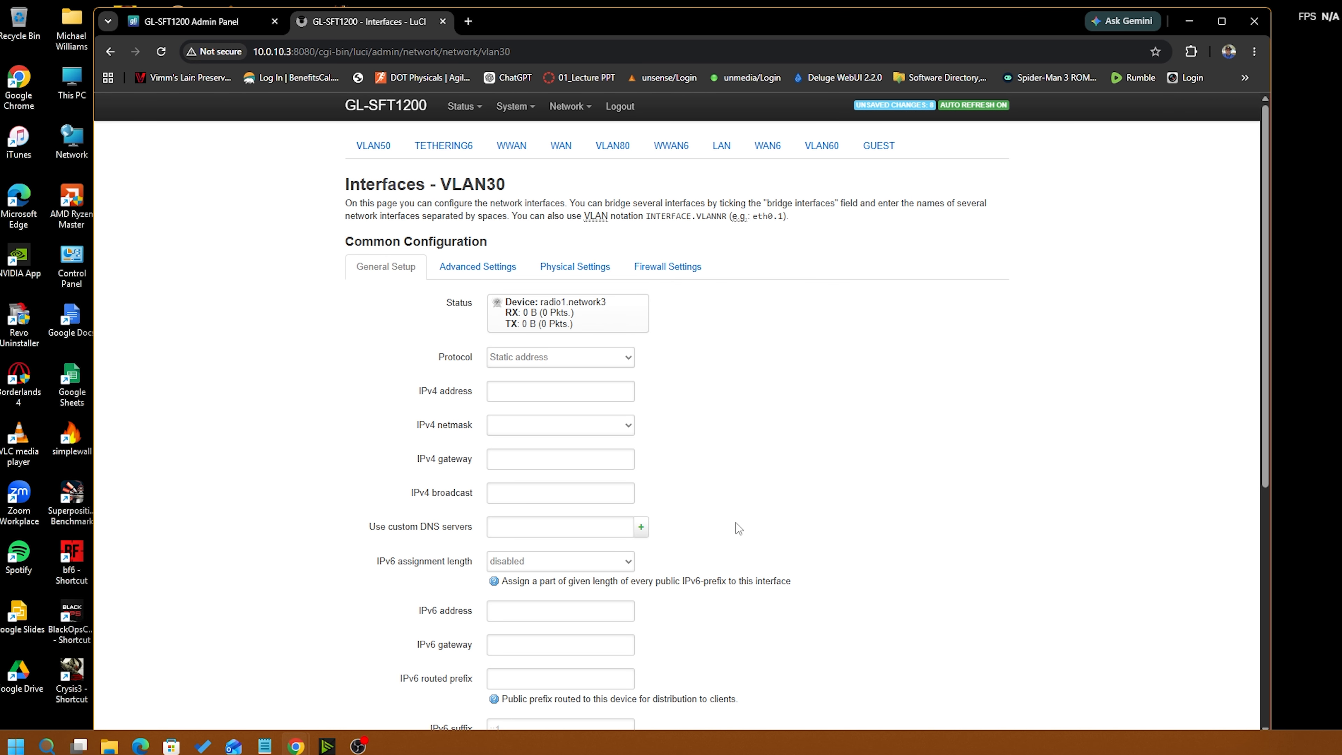
scroll(729, 429, down, 5)
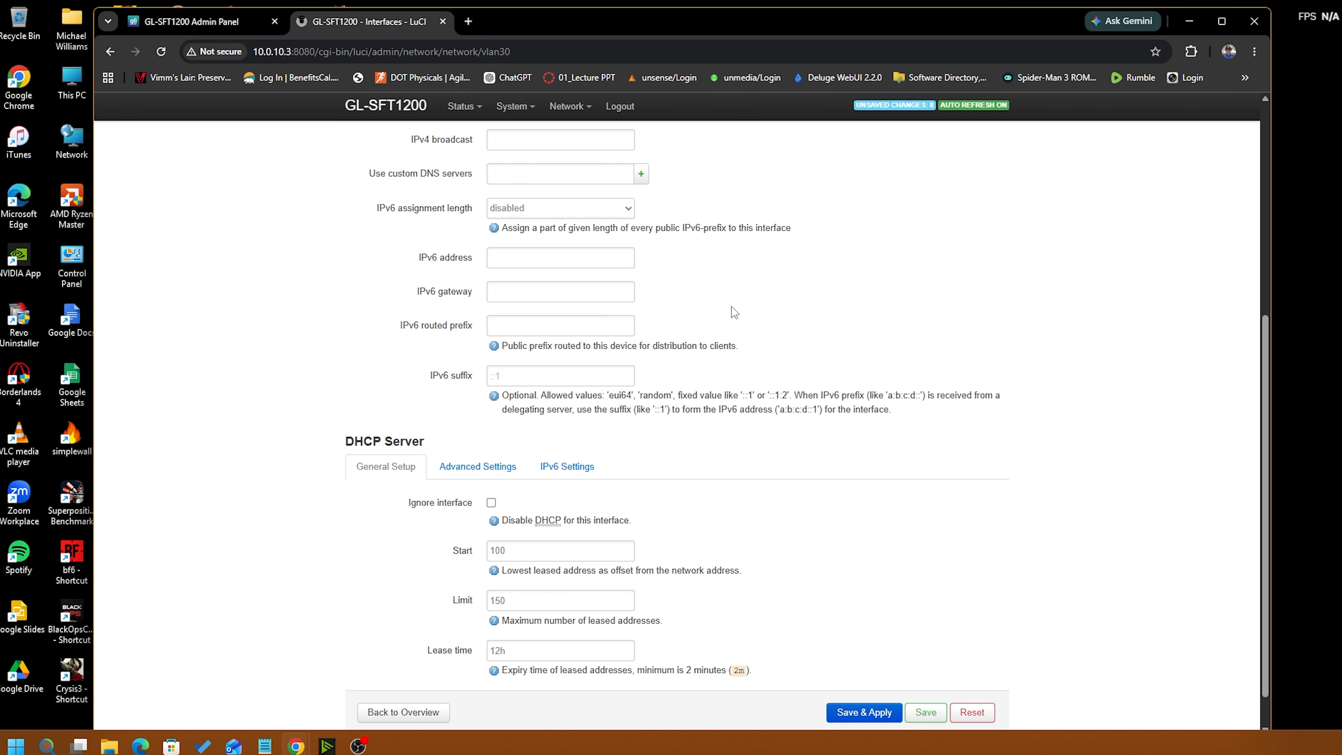
scroll(731, 309, up, 5)
scroll(546, 515, down, 5)
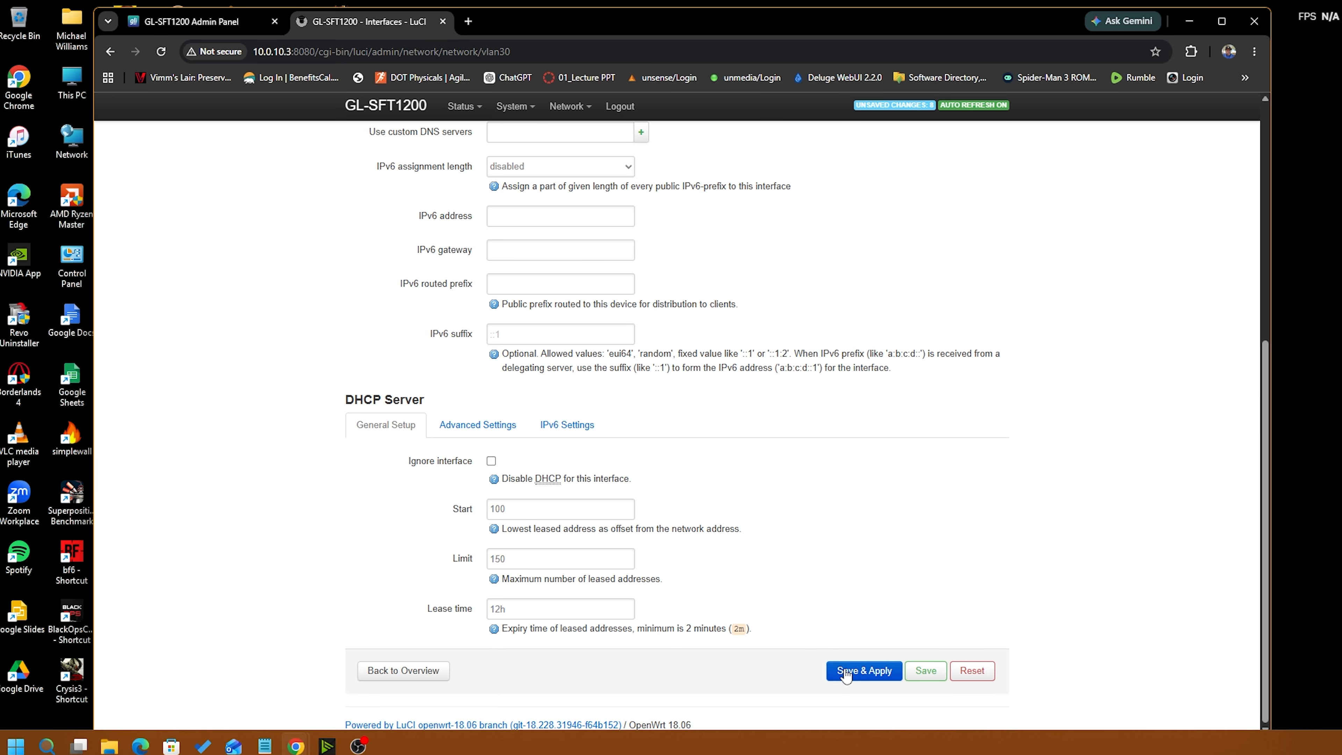
click(504, 431)
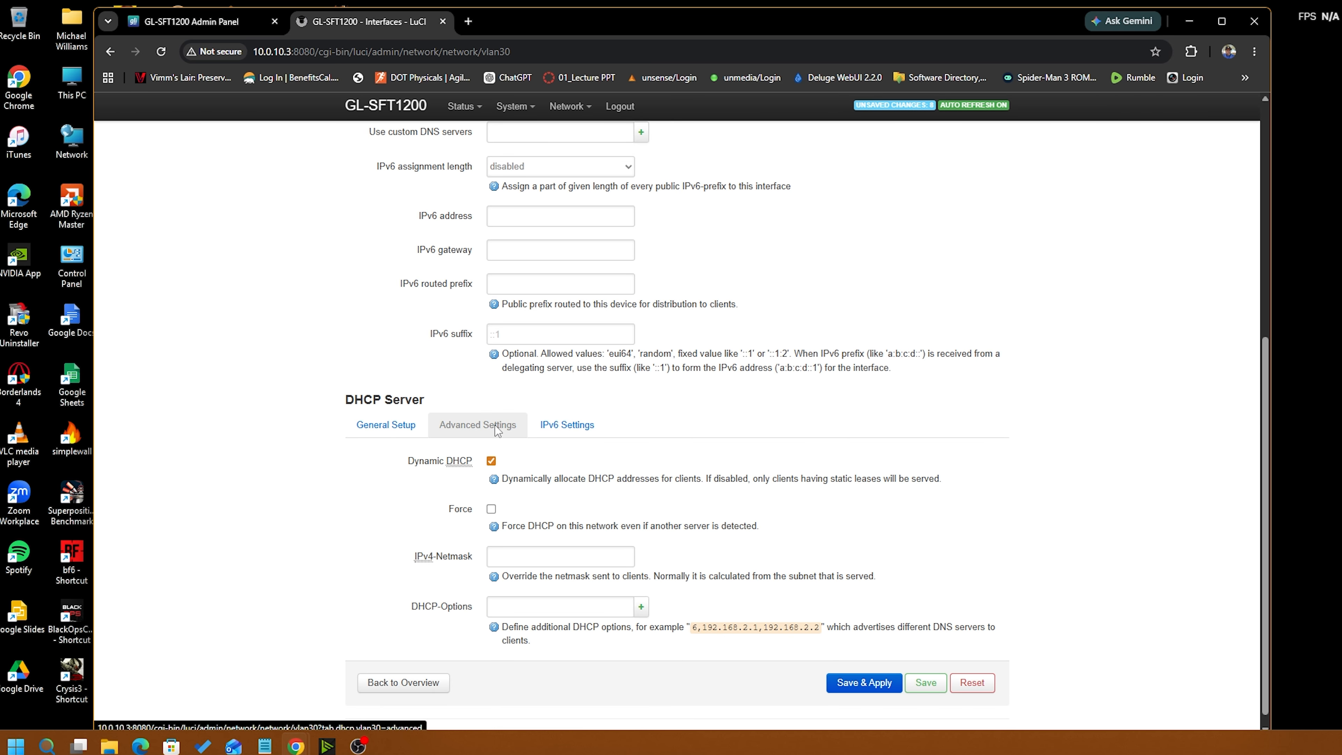
click(555, 425)
scroll(824, 418, up, 7)
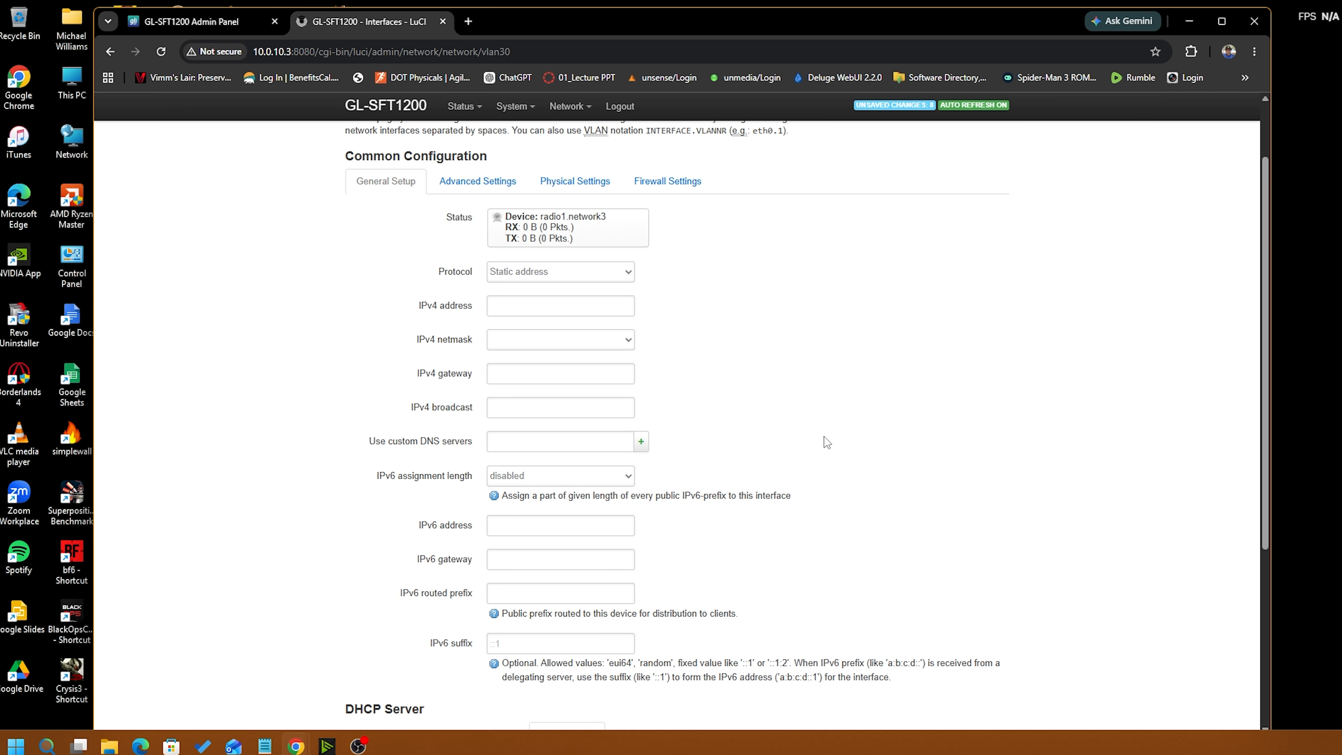
- Assign the VLAN30 interface to the lan firewall zone
click(663, 269)
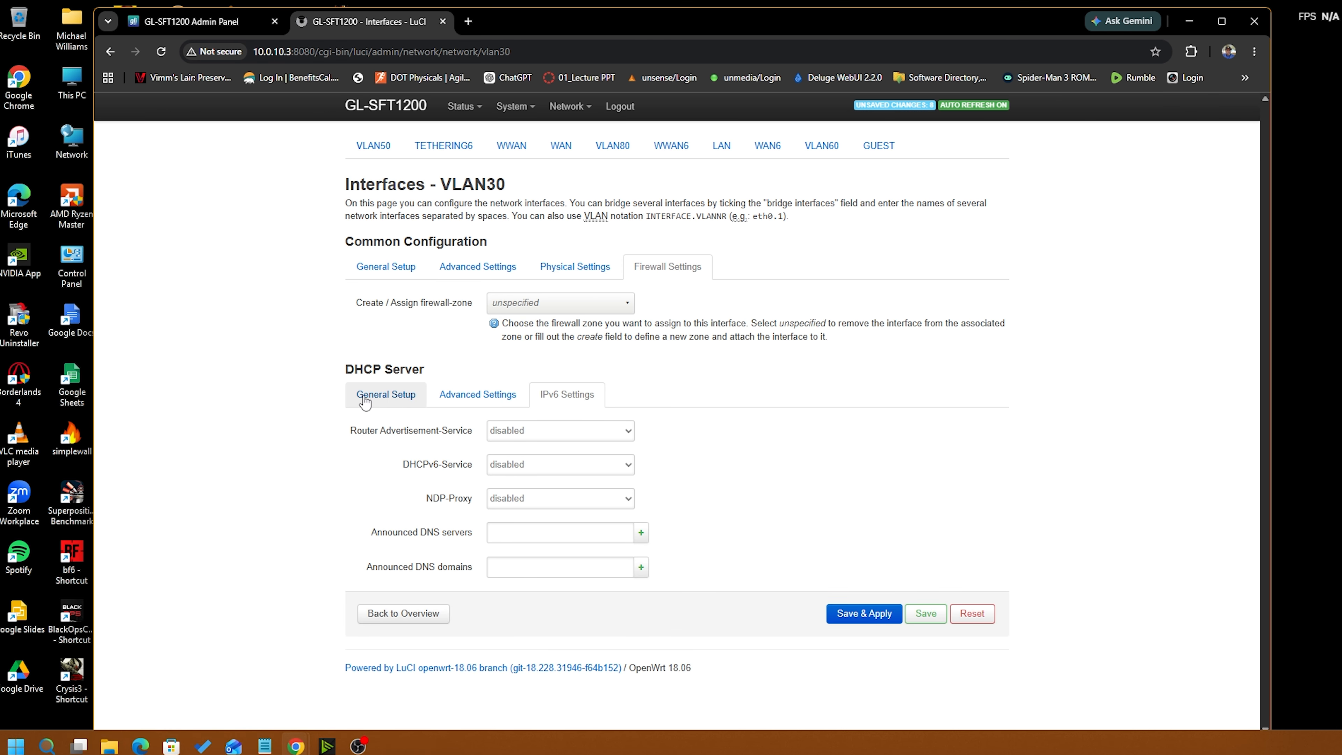
click(624, 303)
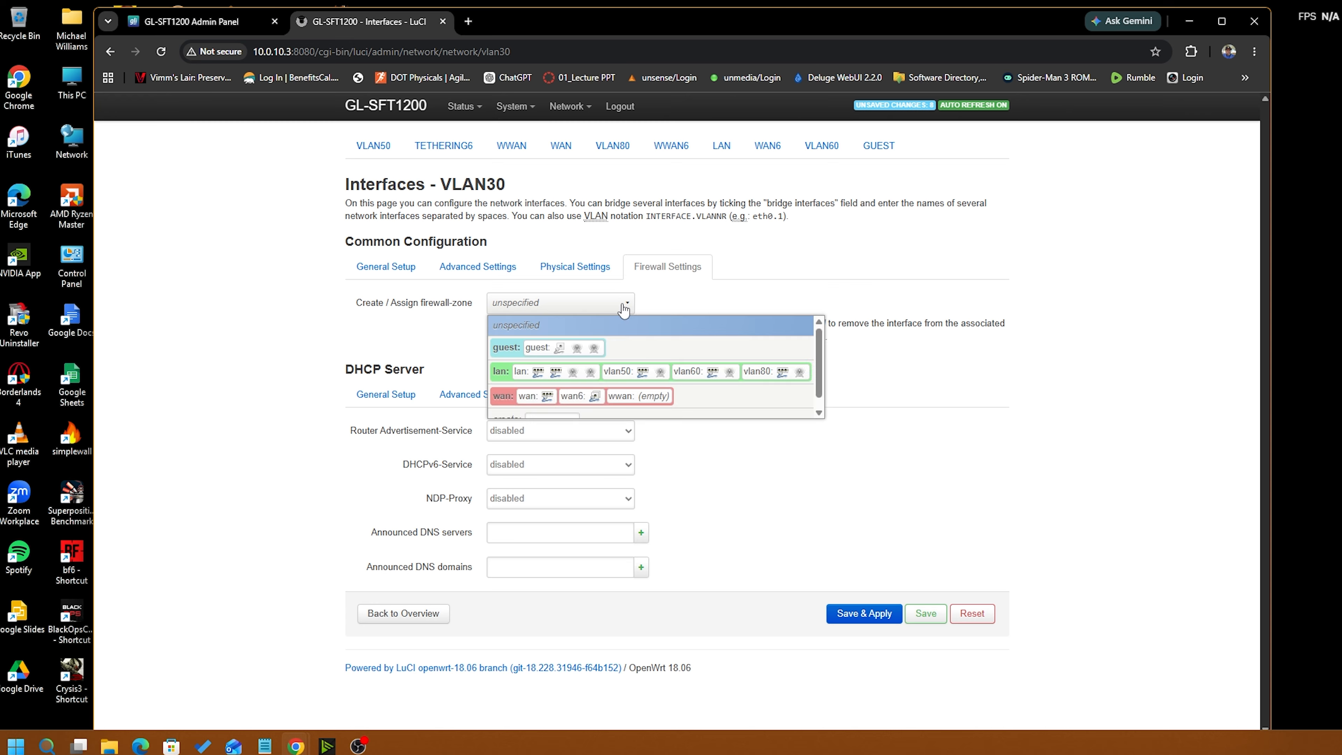
click(630, 371)
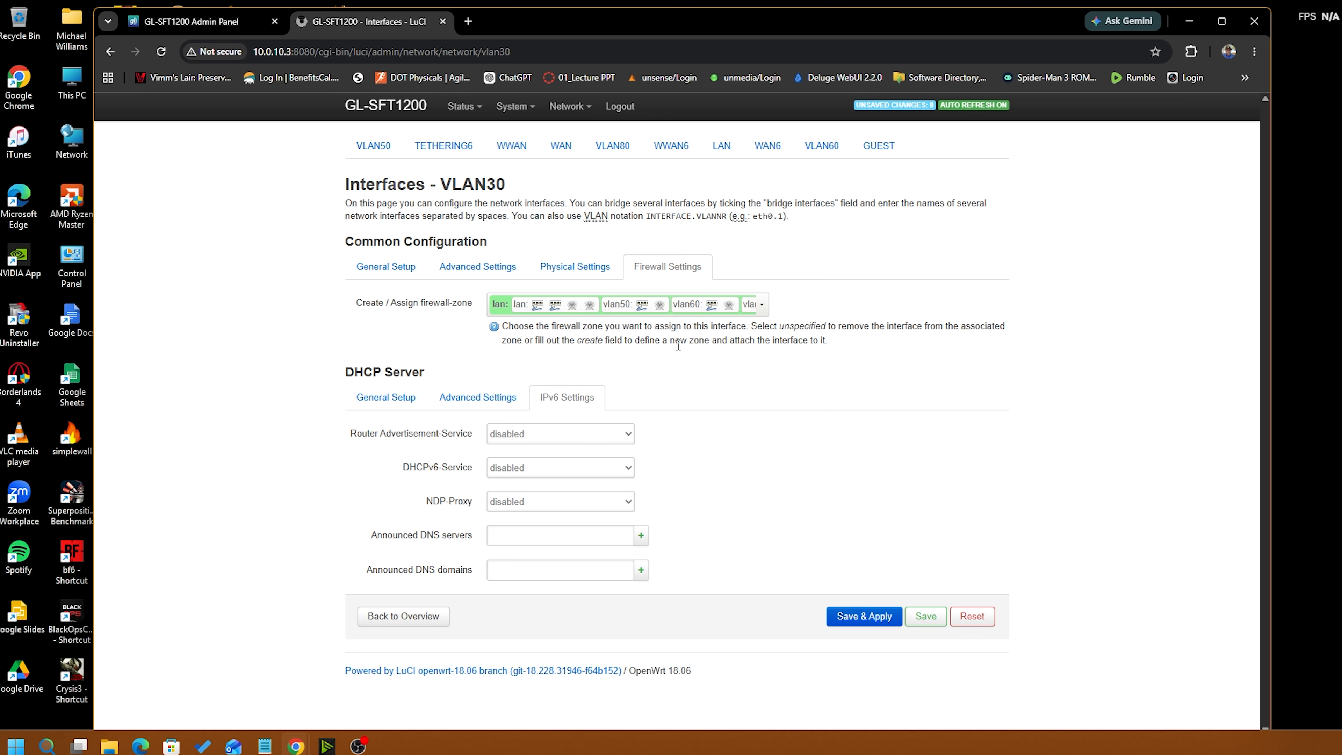
click(864, 628)
- Return to the interface overview and review the VLAN30 entry and the other listed interfaces
click(427, 623)
click(428, 624)
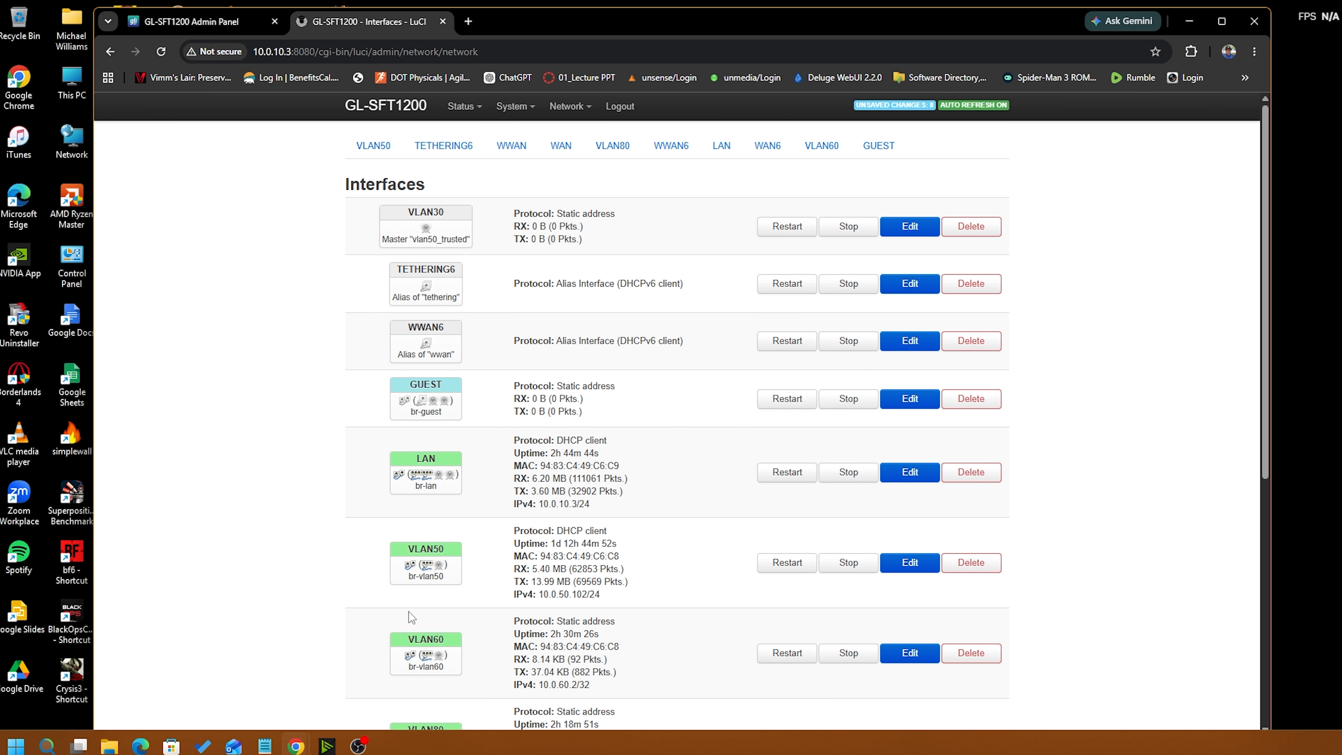
scroll(660, 576, down, 3)
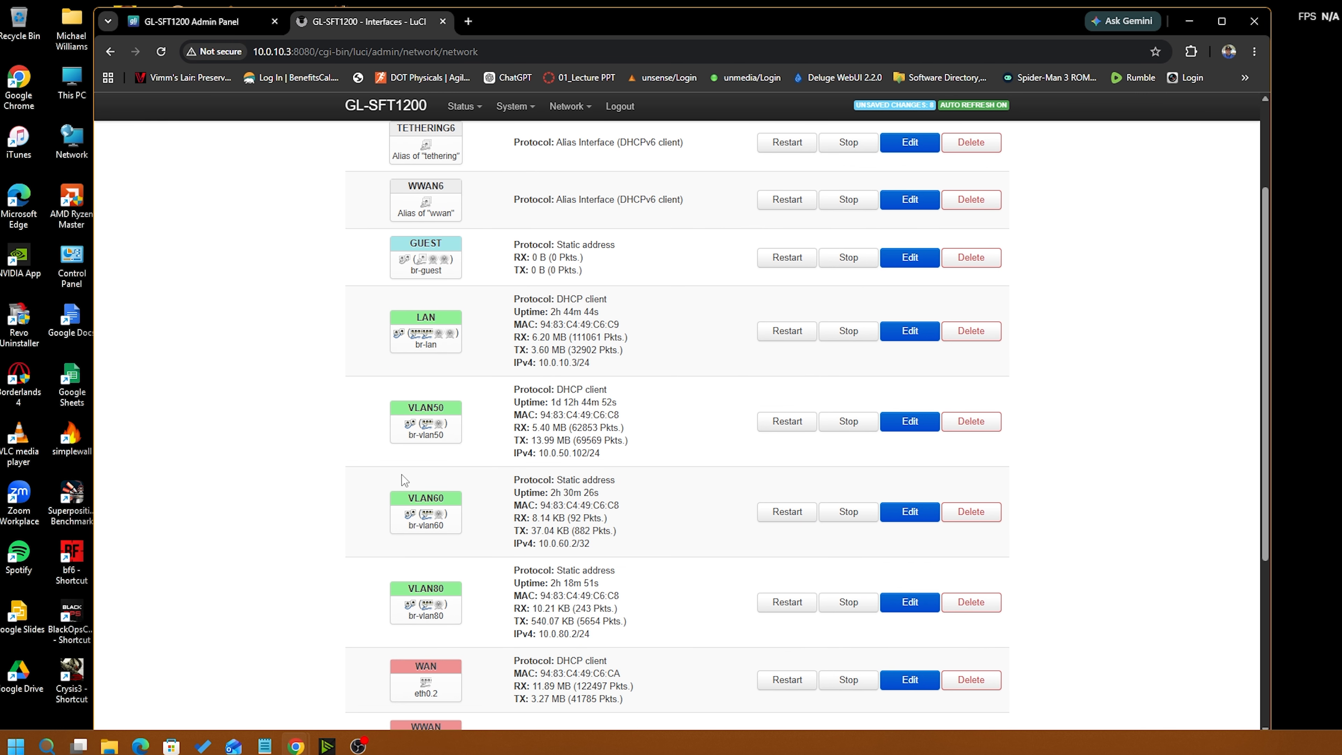
scroll(495, 492, down, 4)
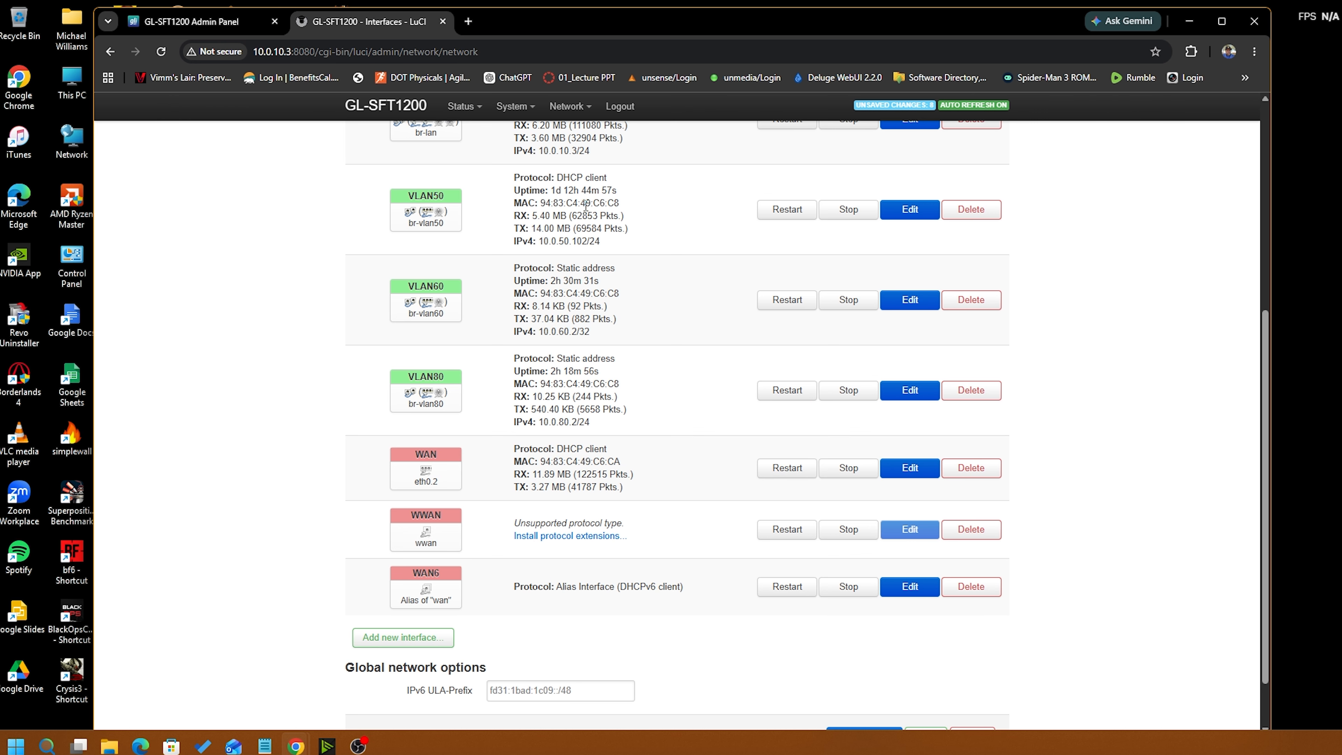
scroll(448, 298, up, 7)
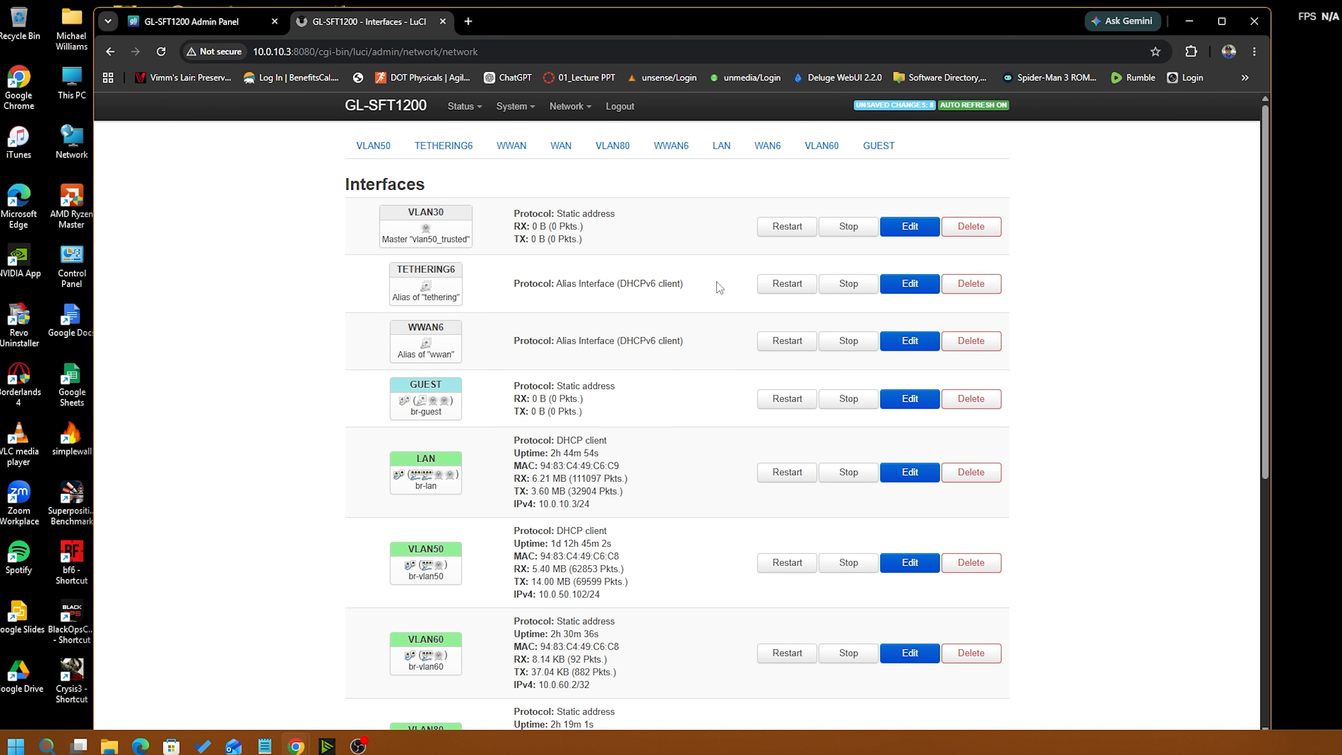
- Add a wireless network on radio0 and set its ESSID to vlan30
mouse_move(583, 113)
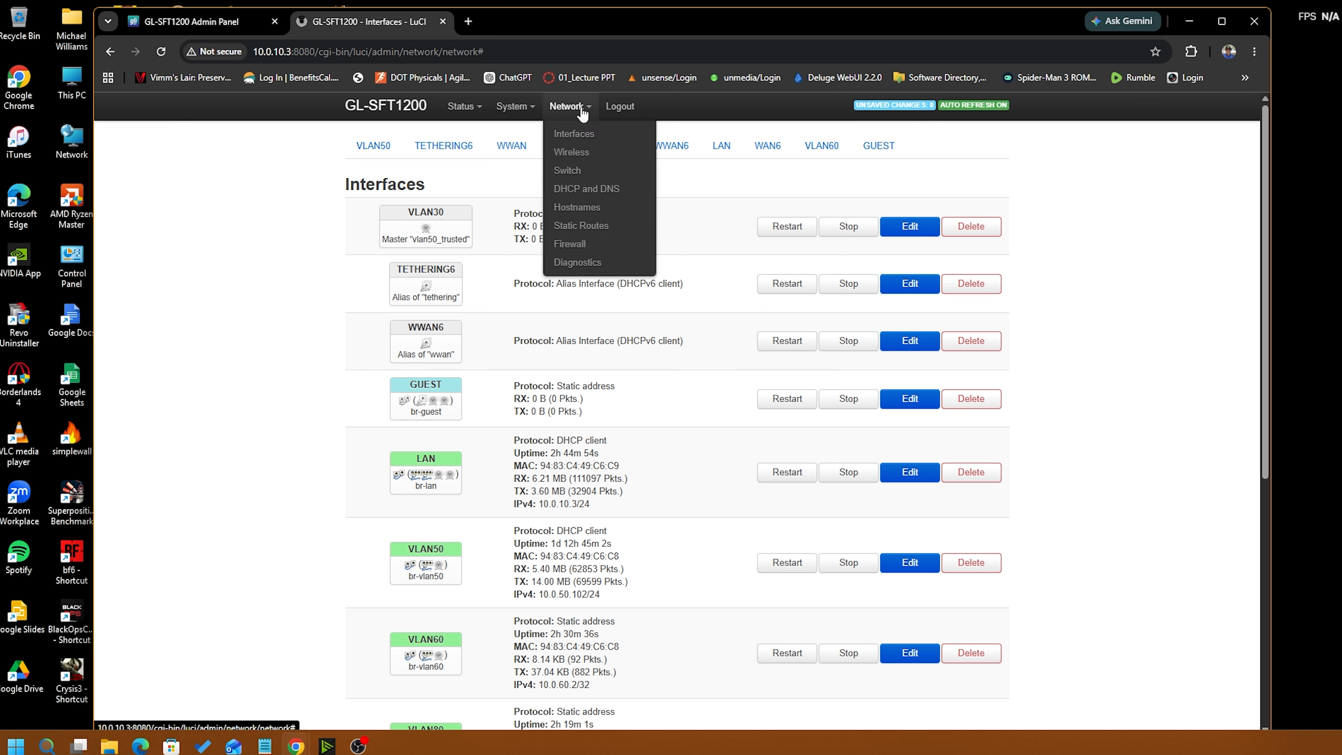
click(575, 153)
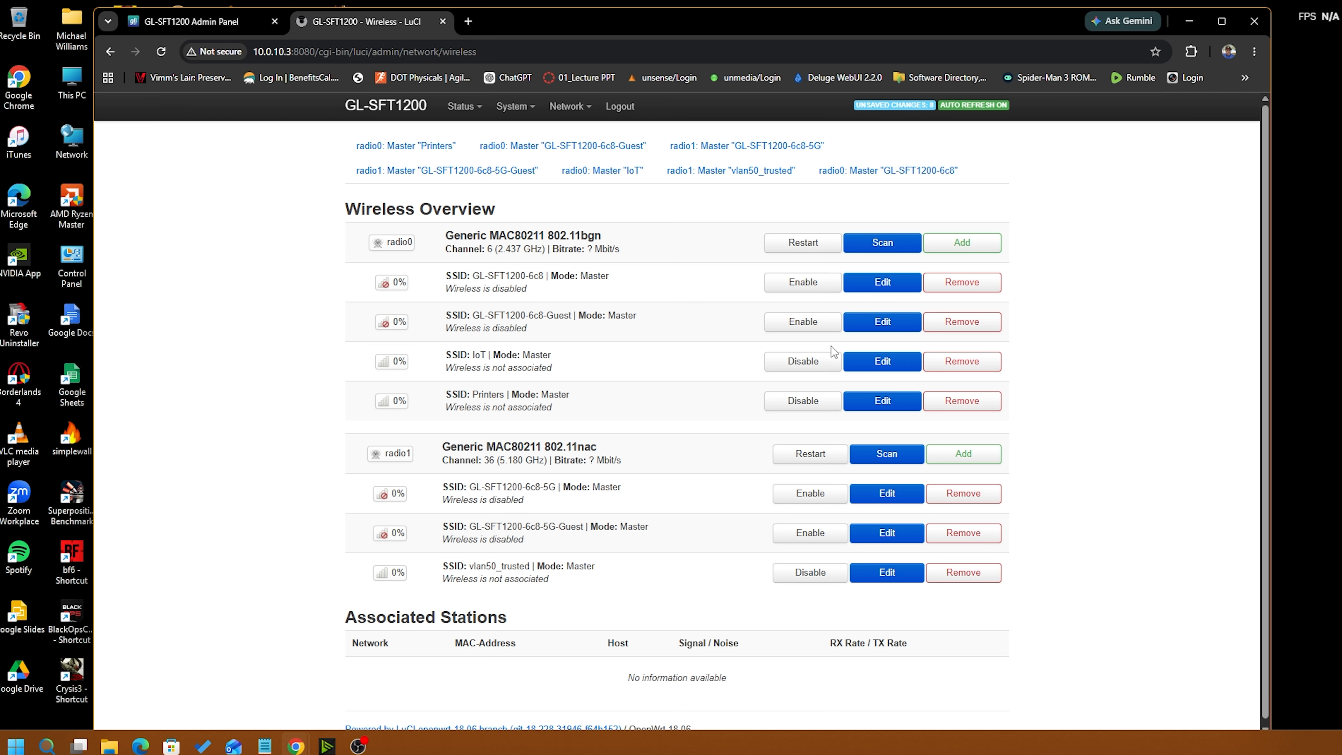
click(964, 252)
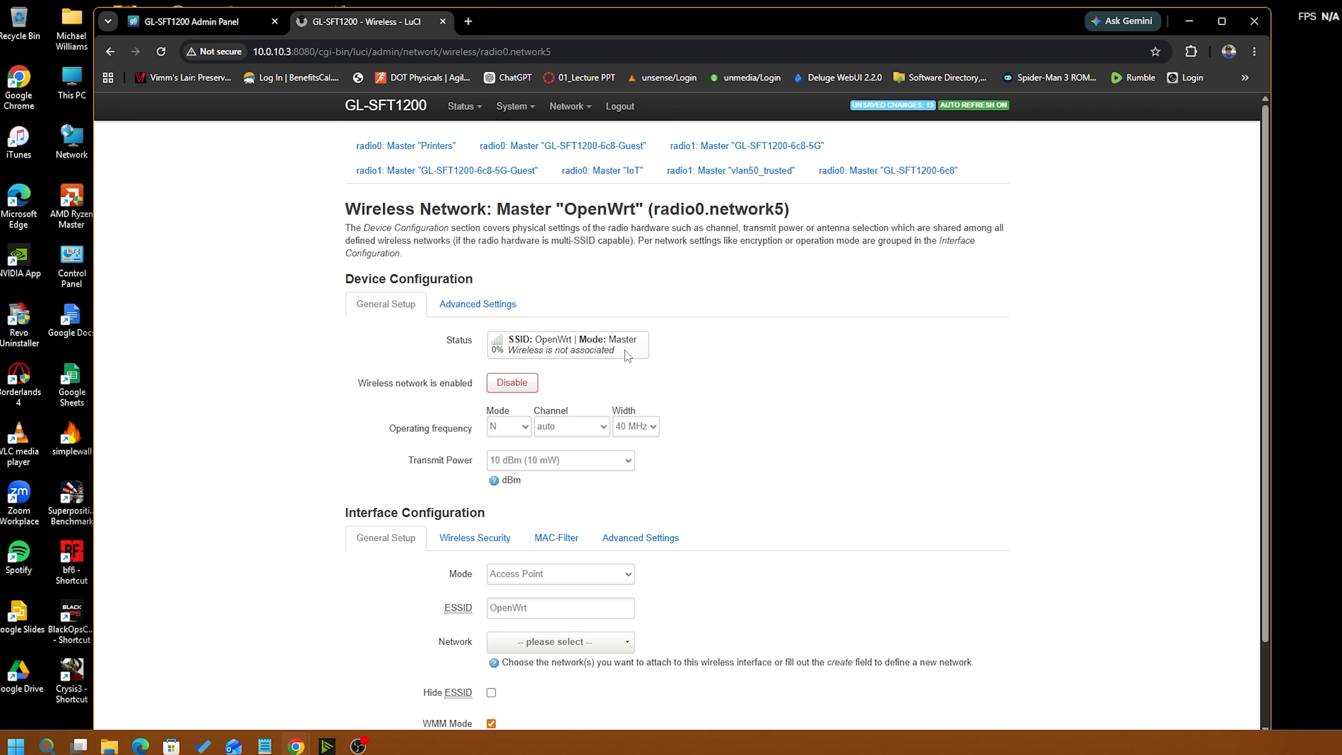
scroll(630, 351, down, 2)
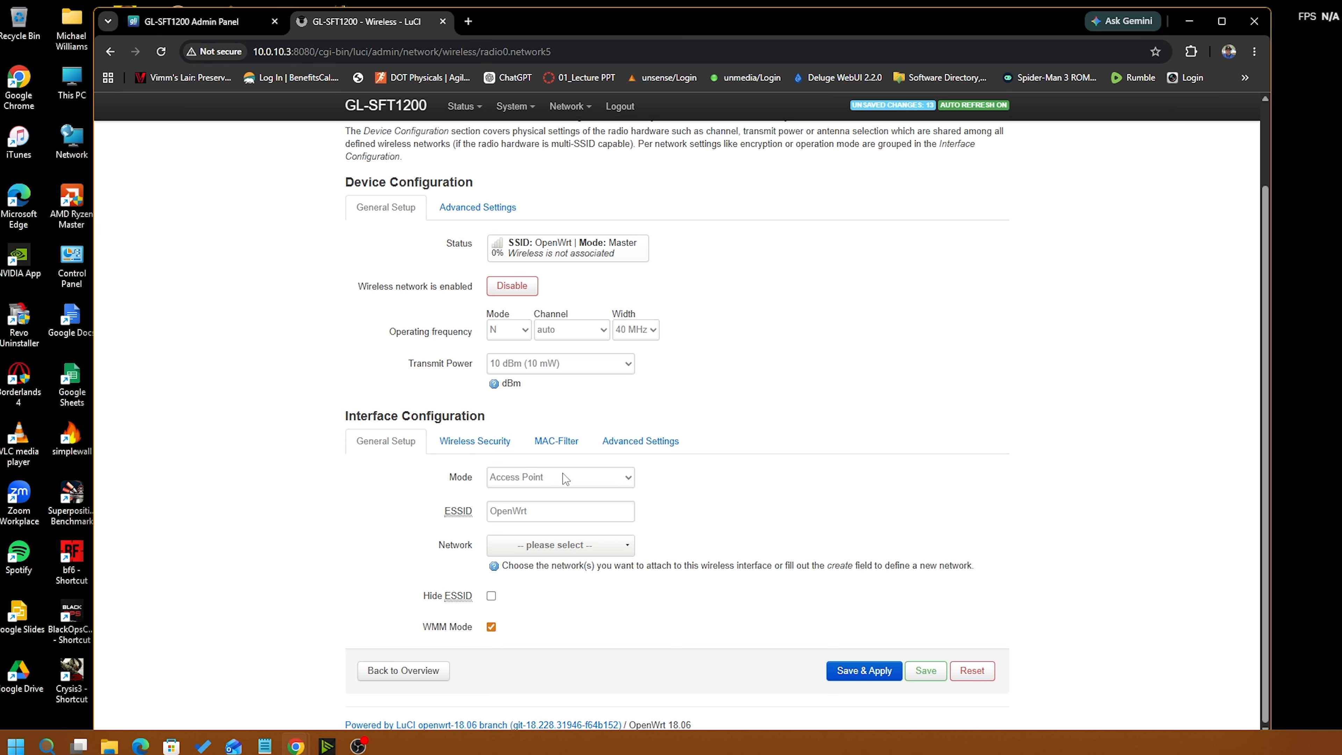
drag(549, 510, 435, 518)
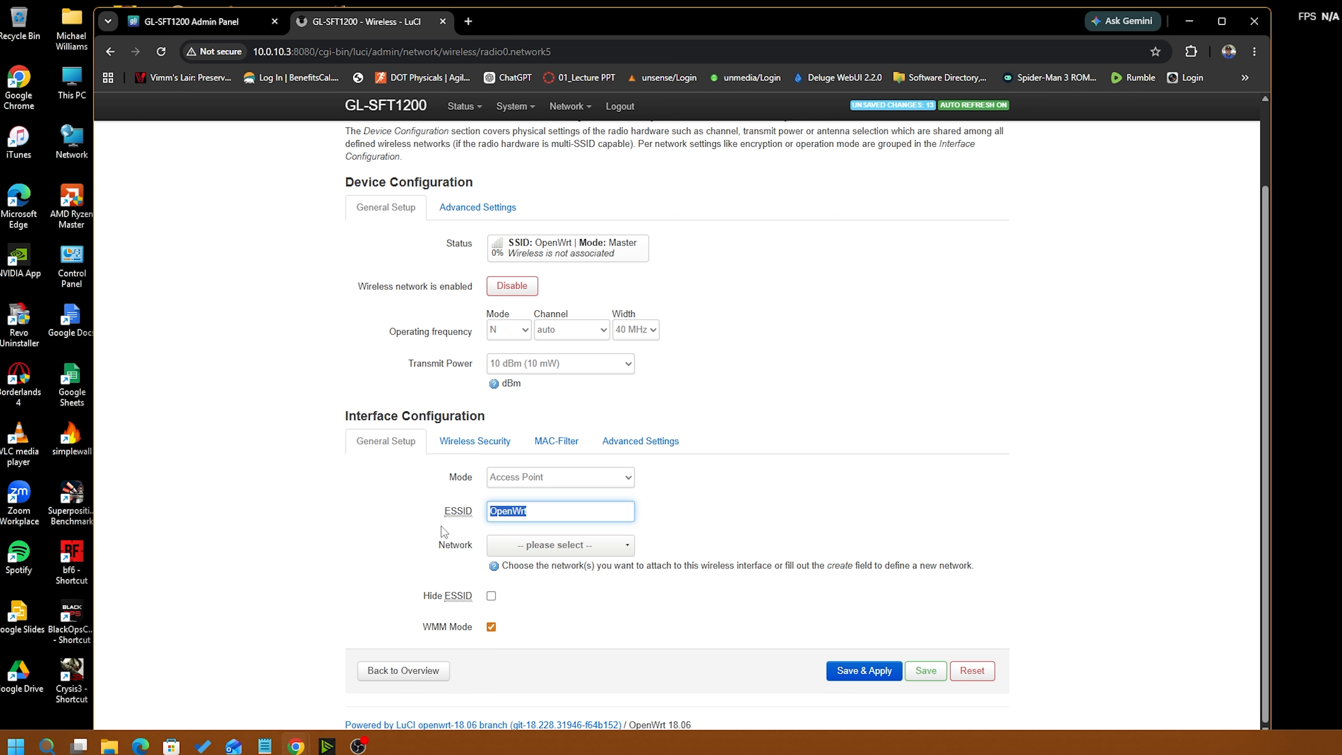
text(vlan39)
key(BackSpace)
text(0)
- Attach the new vlan30 wireless network to the vlan30 interface
click(625, 551)
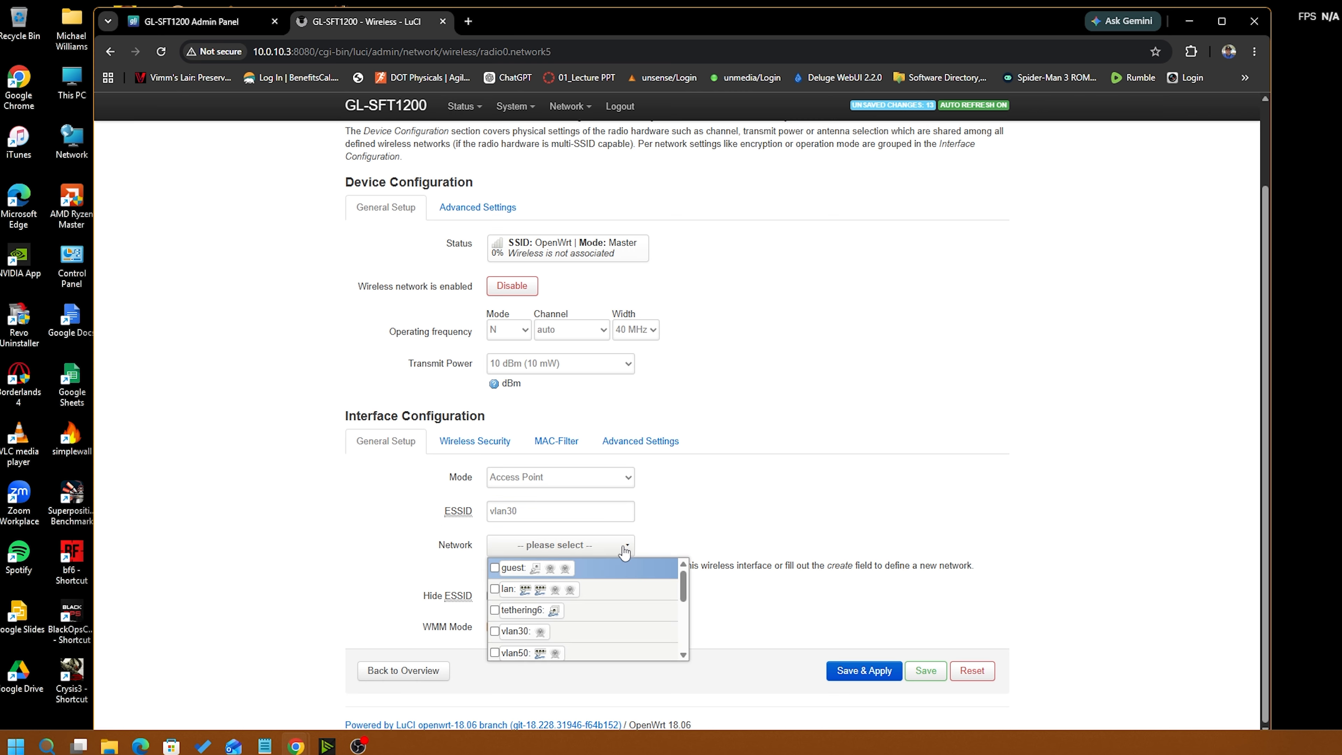
scroll(651, 607, down, 1)
scroll(647, 603, up, 2)
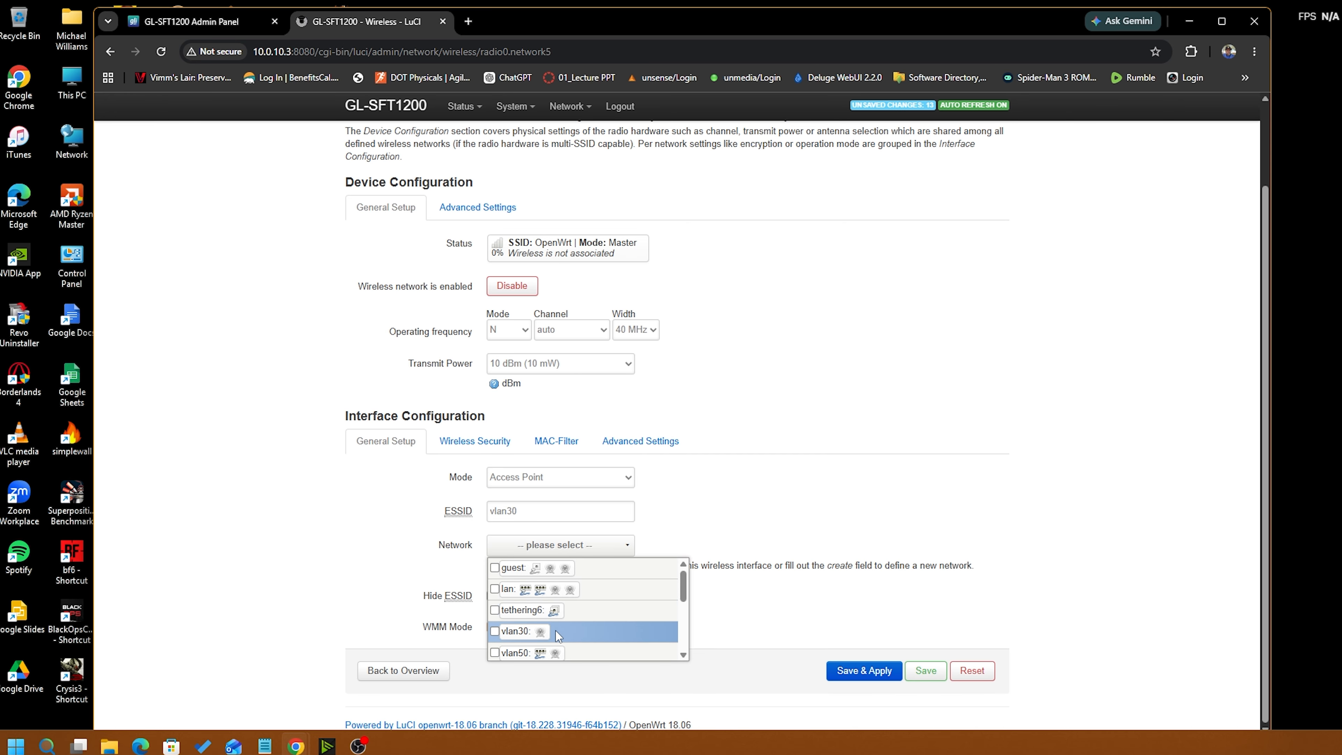
click(500, 633)
click(770, 621)
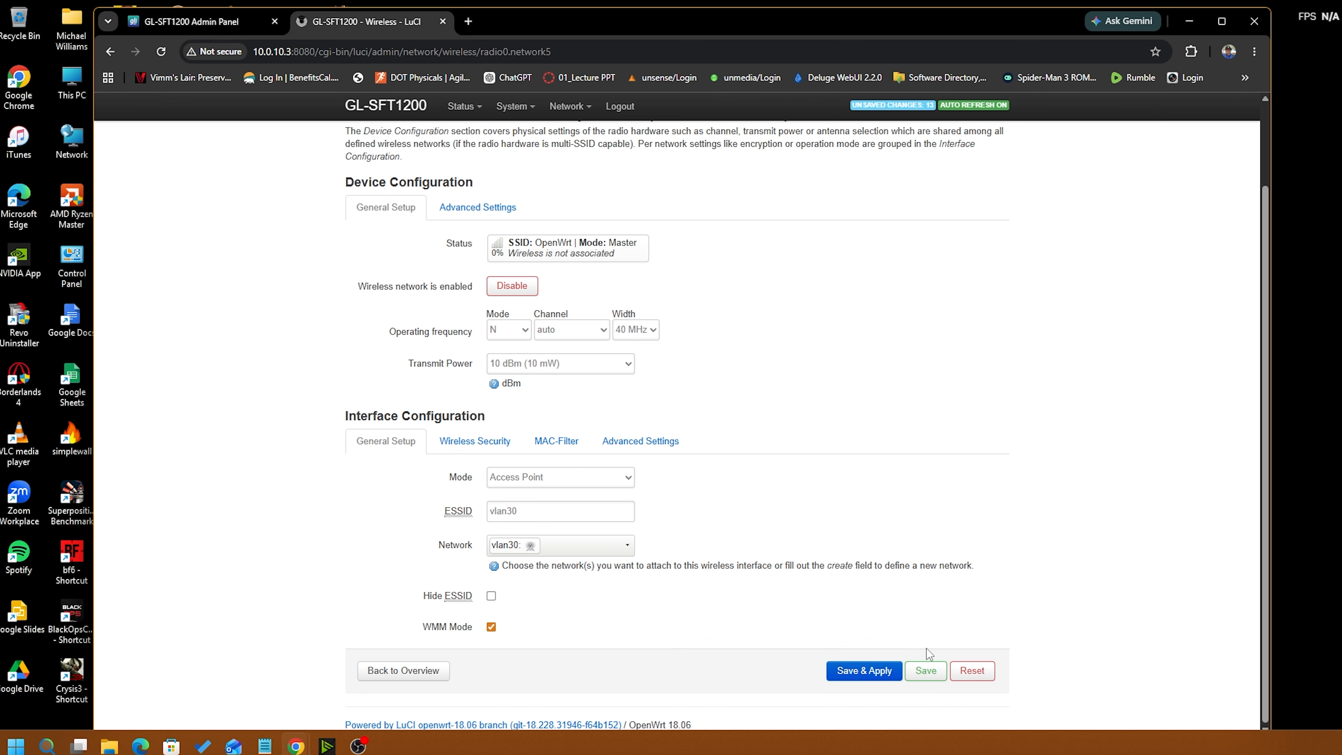
- Set the new wireless network's encryption to WPA2-PSK and go to its key field
click(496, 444)
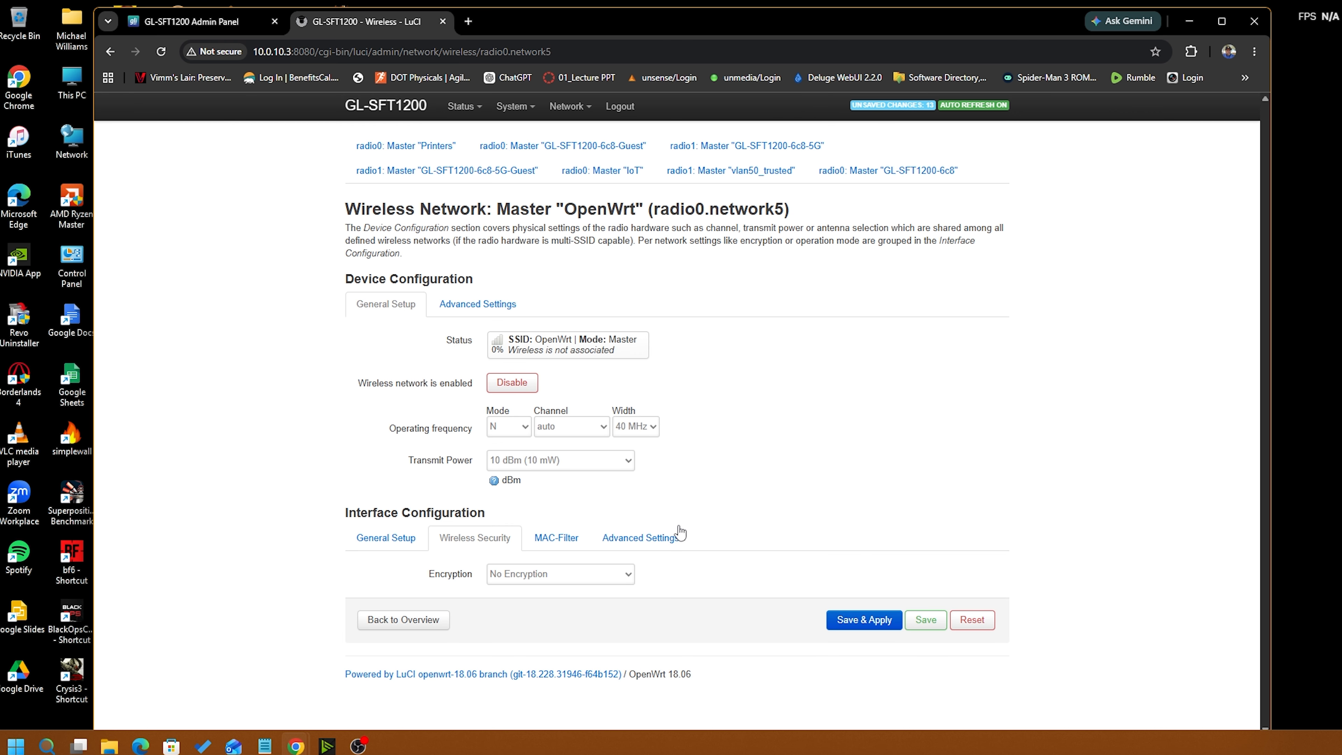
click(627, 576)
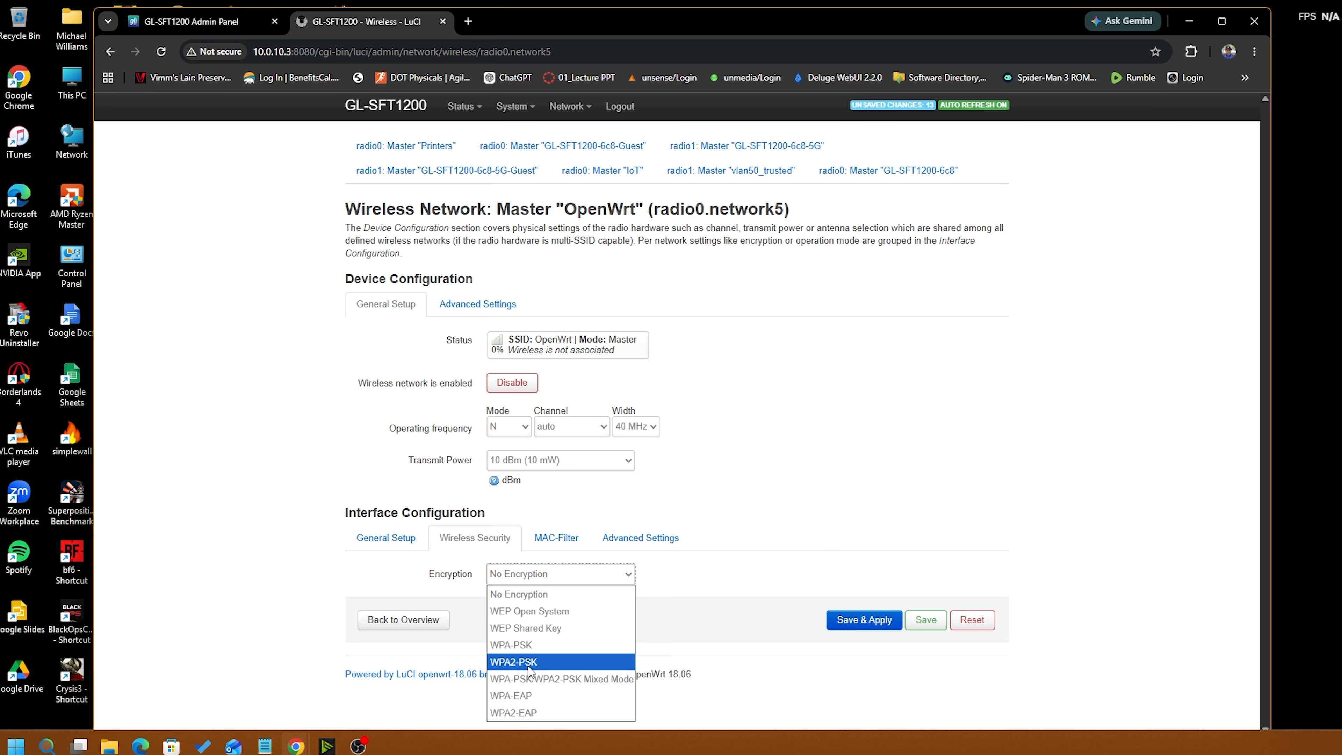
click(555, 667)
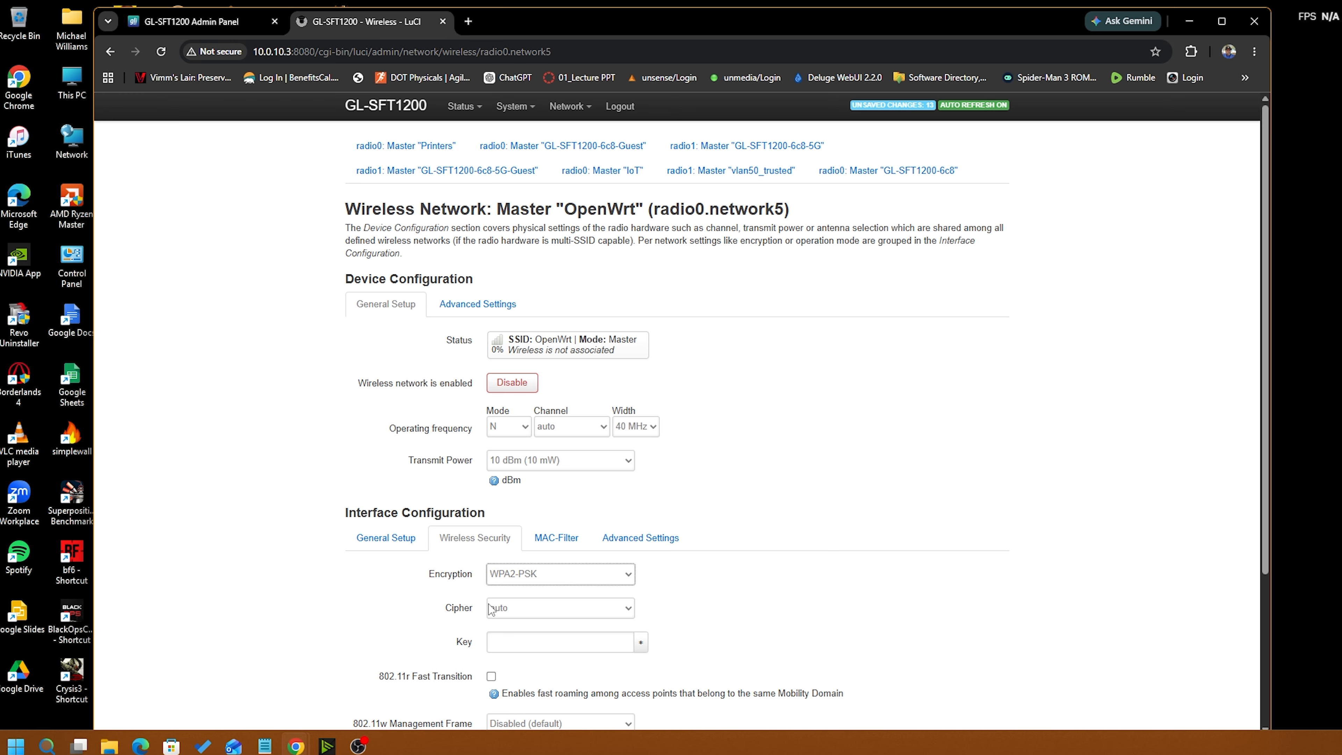
click(505, 642)
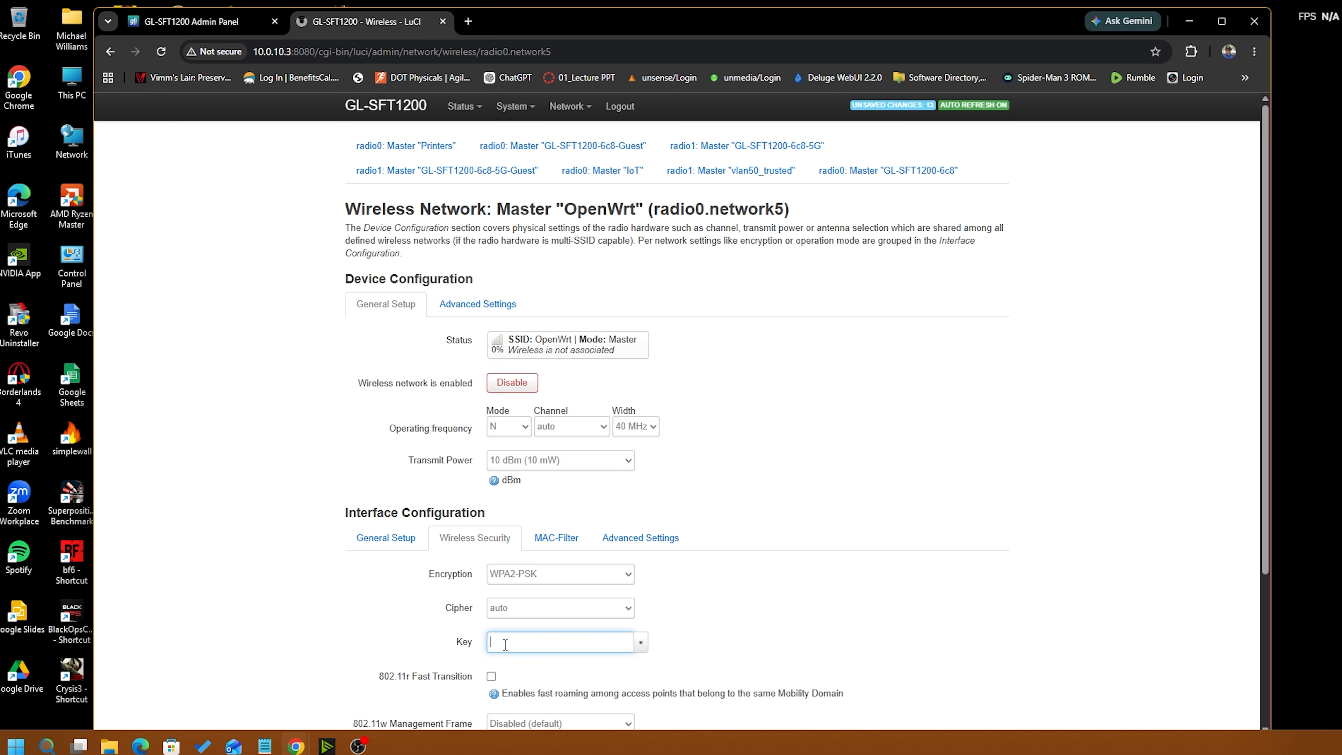
- Look through the advanced settings of the radio and the wireless interface, and return to the wireless overview without saving
click(506, 310)
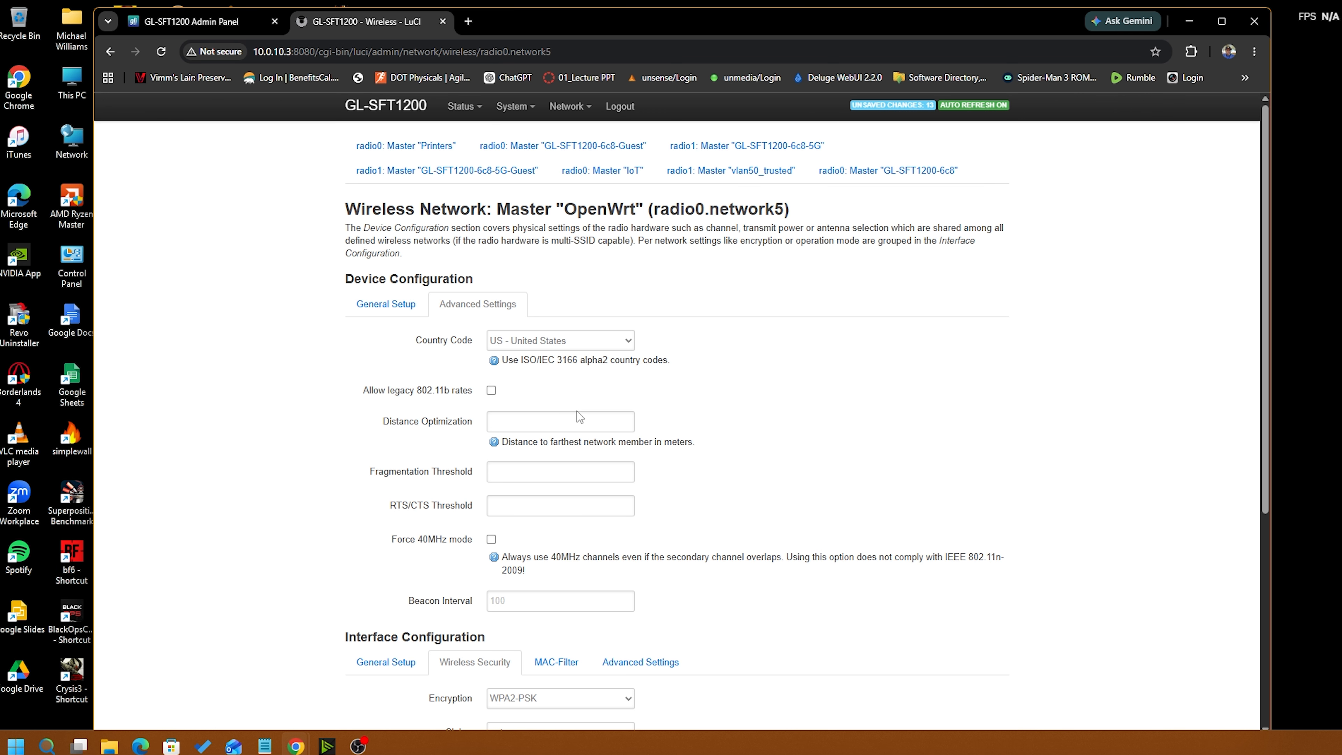
scroll(632, 648, down, 3)
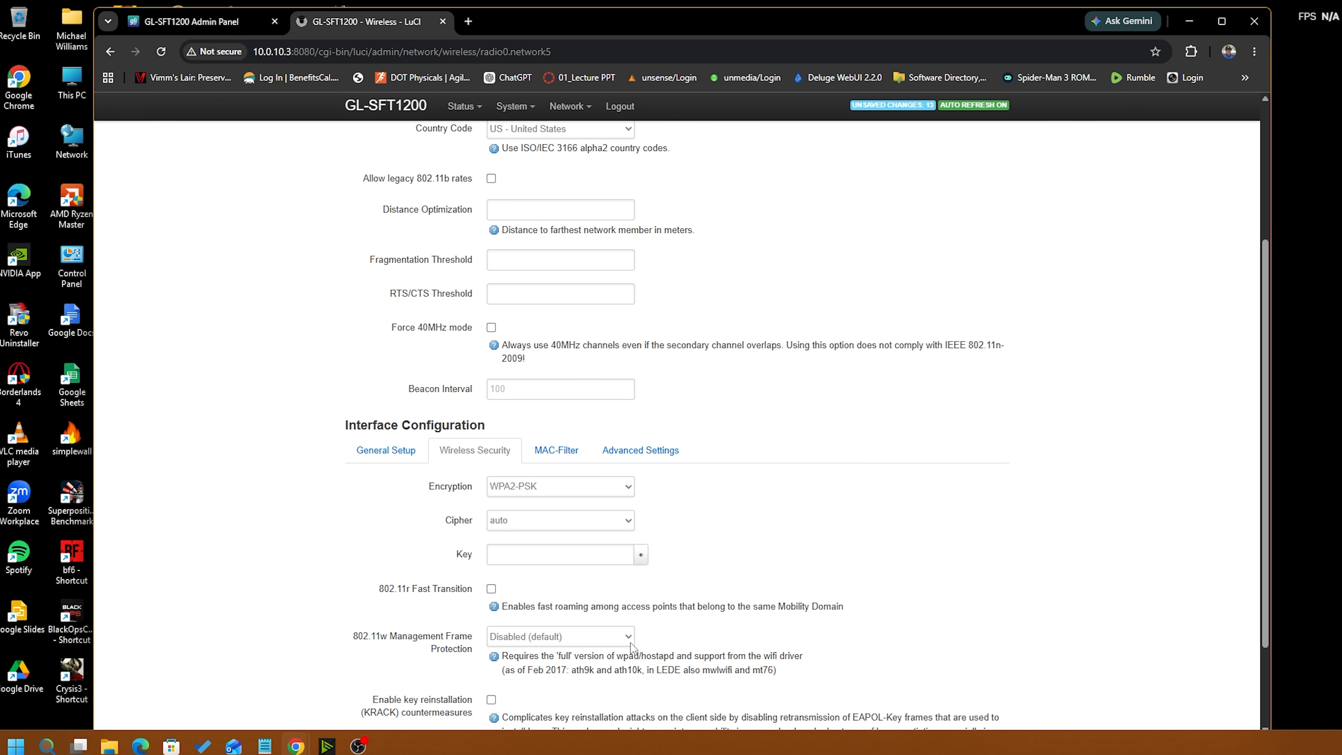
click(634, 454)
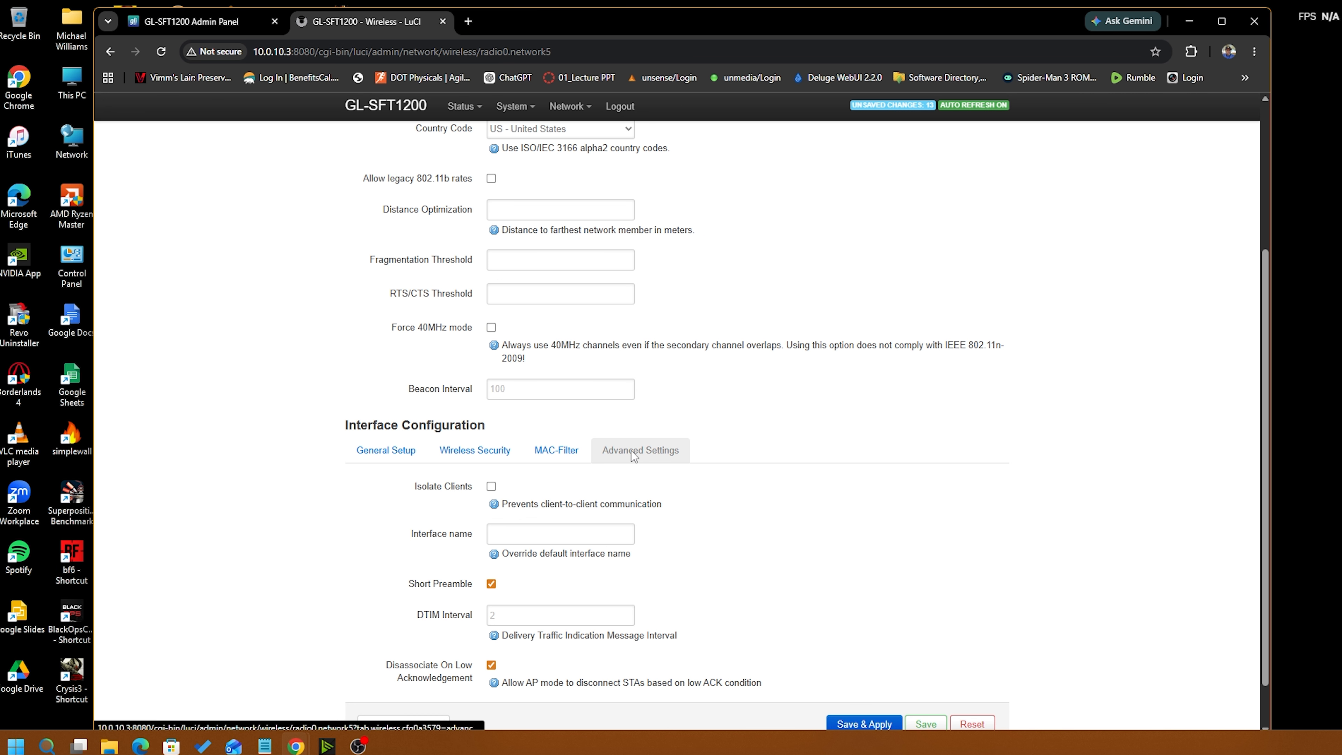
scroll(708, 482, down, 1)
scroll(635, 573, up, 4)
scroll(634, 571, down, 4)
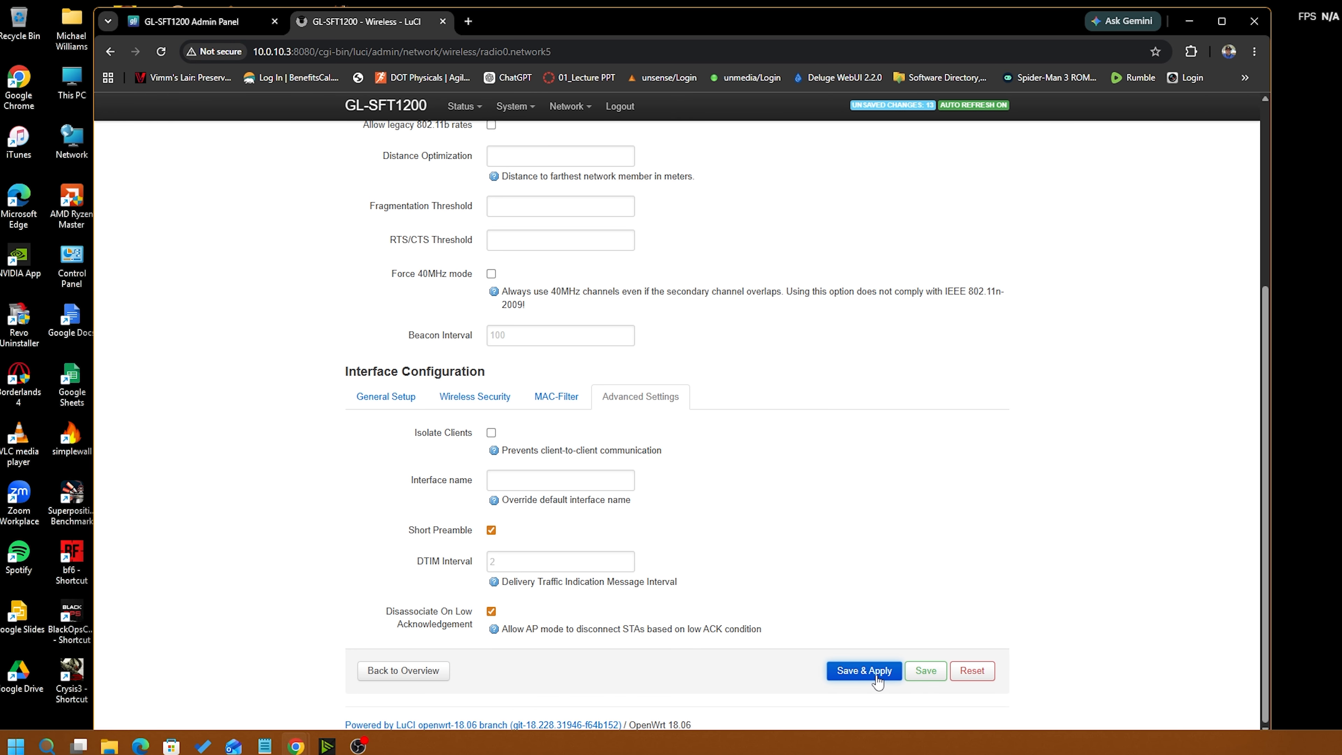
click(434, 681)
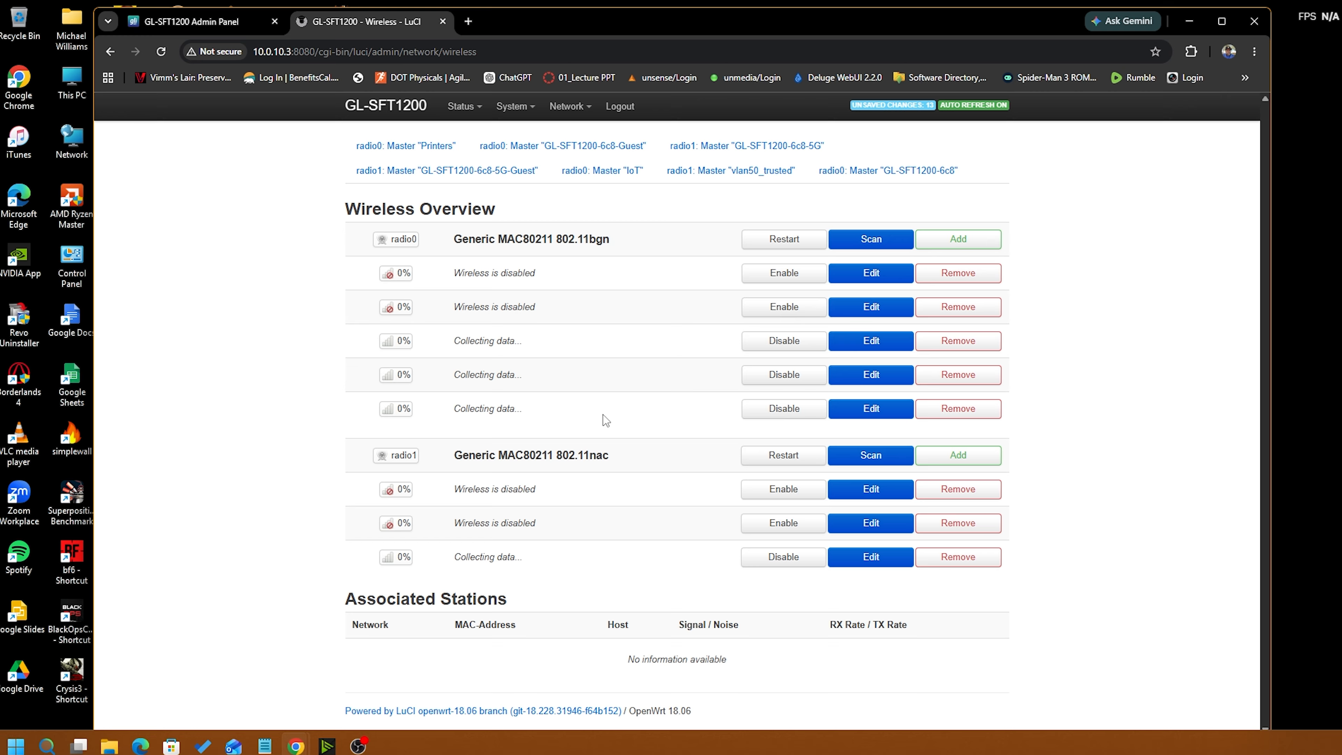
- Switch to the GL.iNet Admin Panel and review the 5 GHz and 2.4 GHz networks in its wireless settings
click(201, 21)
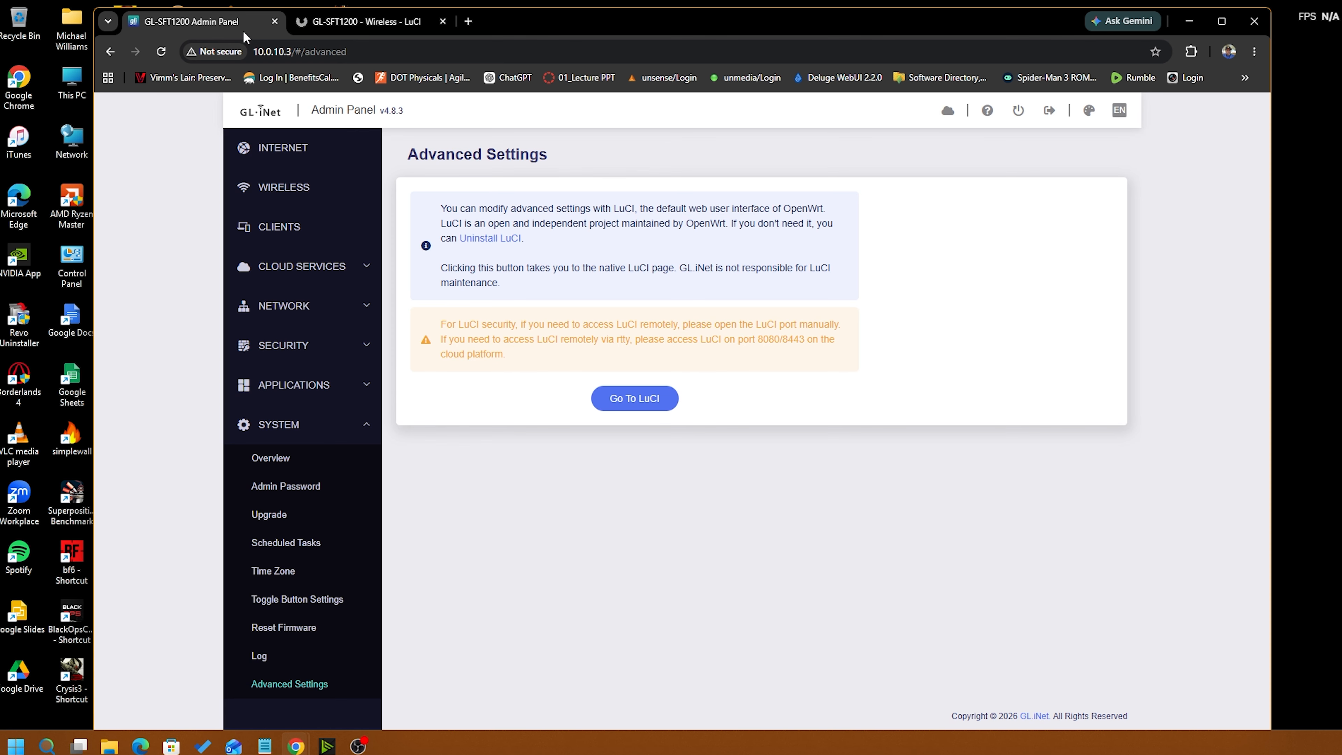
click(285, 192)
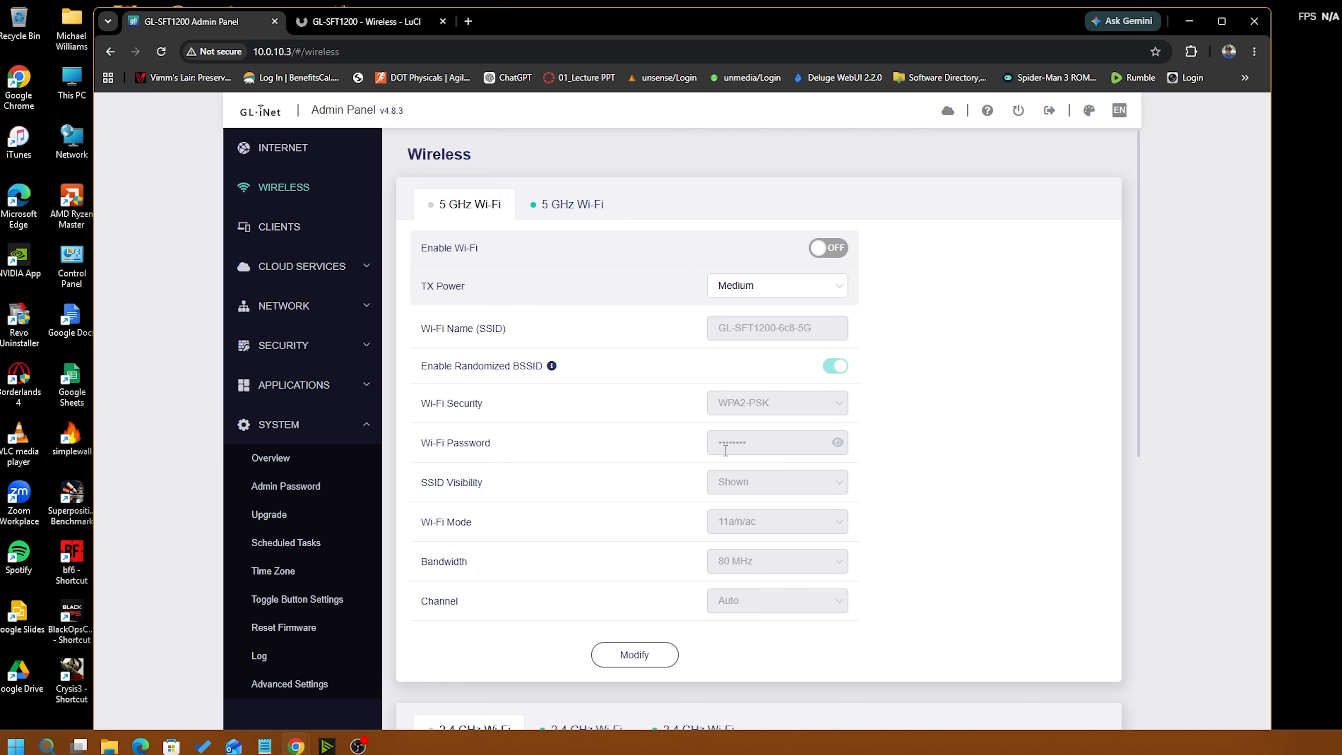
scroll(772, 395, down, 5)
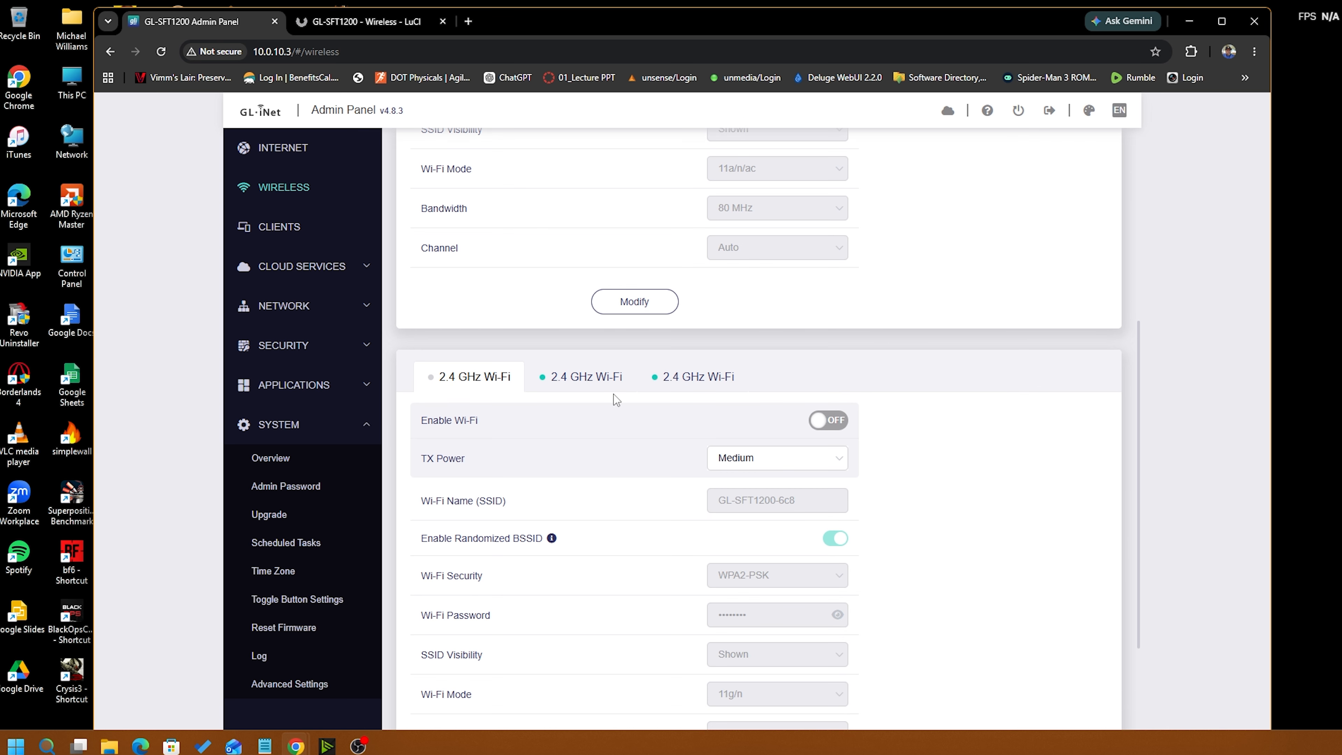
scroll(613, 394, down, 5)
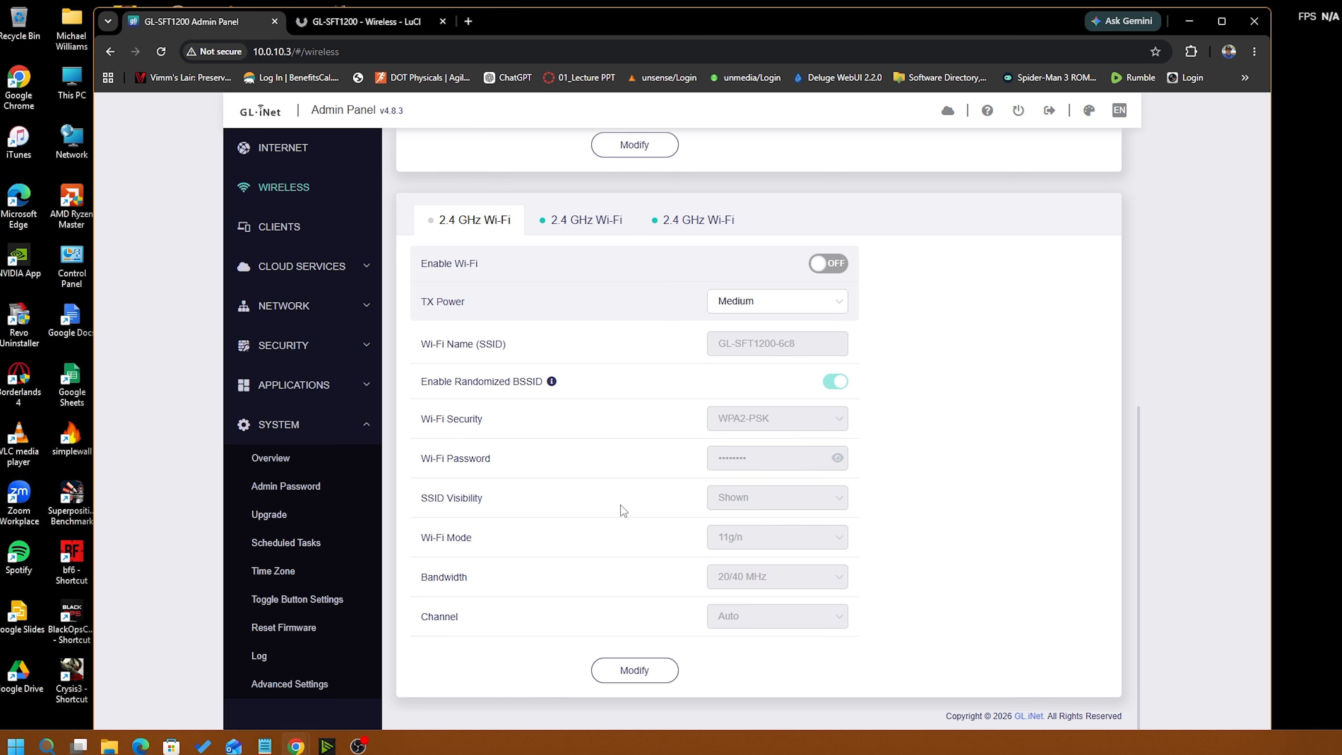
click(602, 223)
click(715, 223)
- Open the IoT 2.4 GHz Wi-Fi network's settings for modification and apply them
click(613, 224)
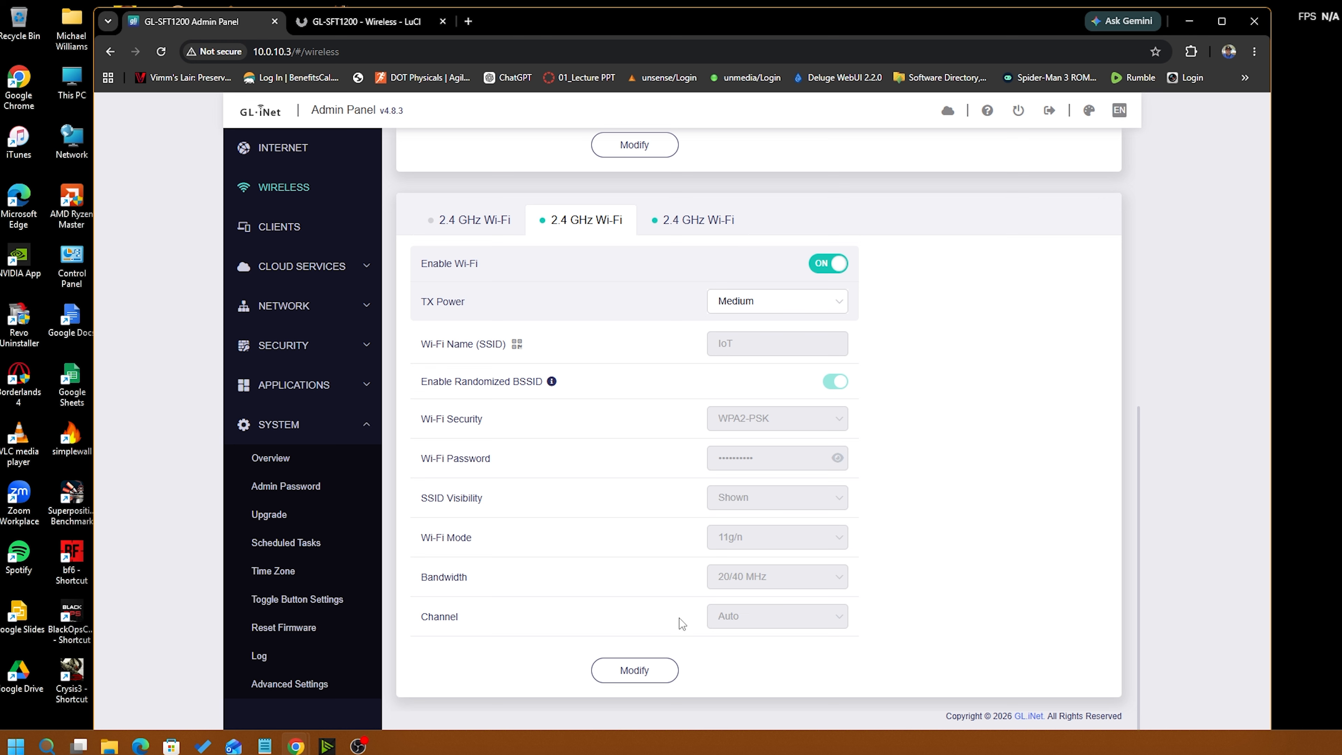
click(663, 670)
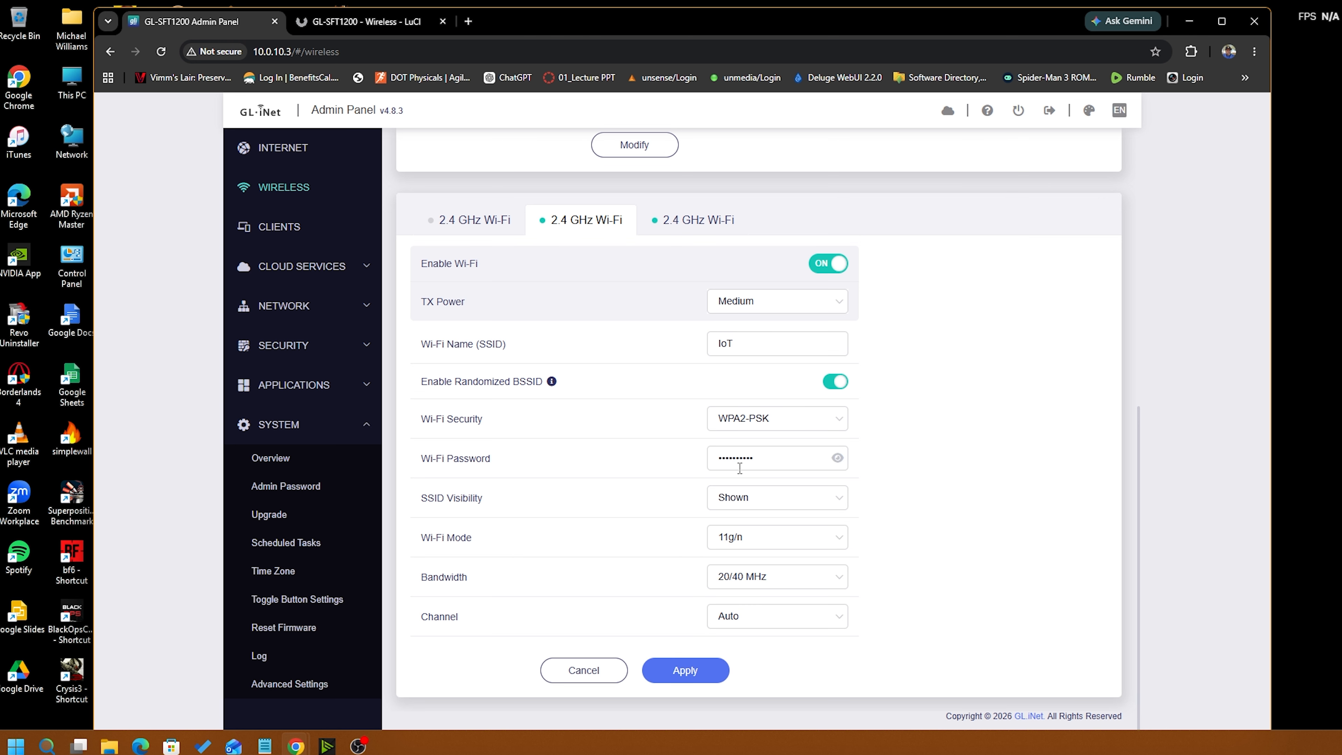
click(703, 670)
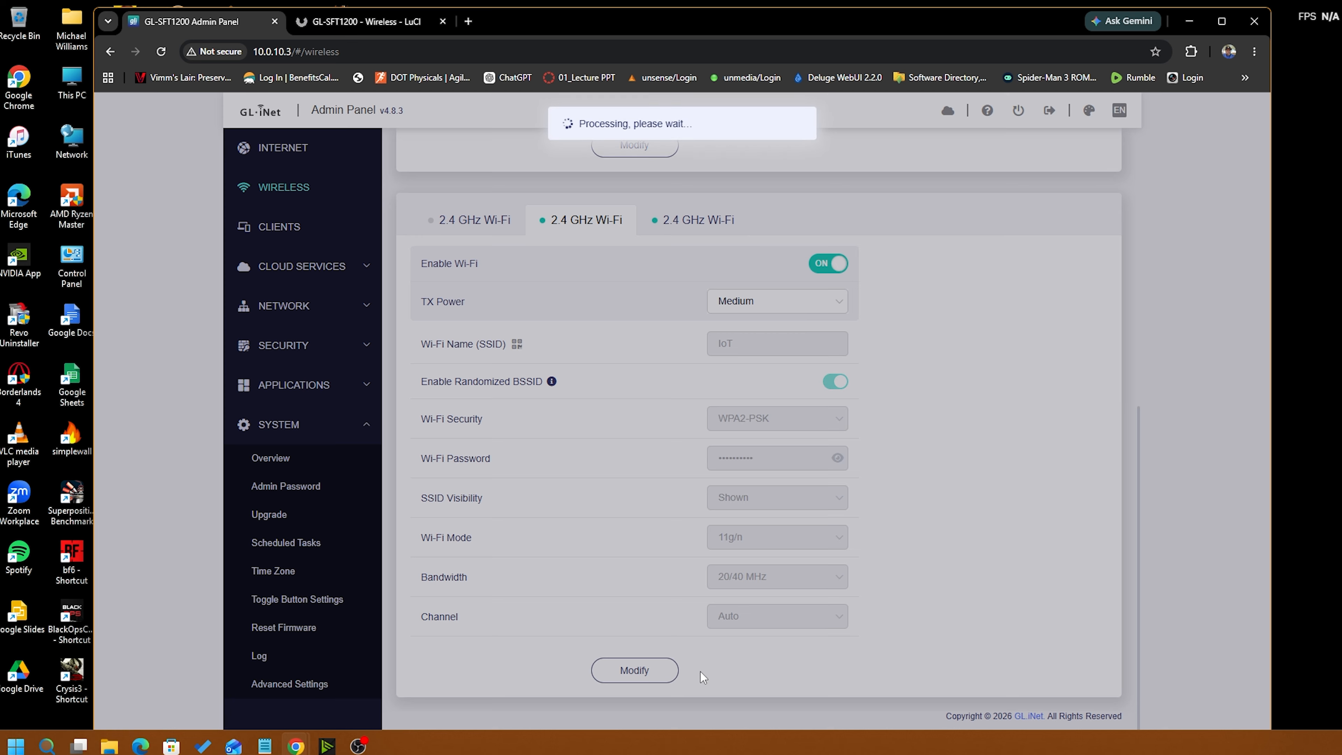